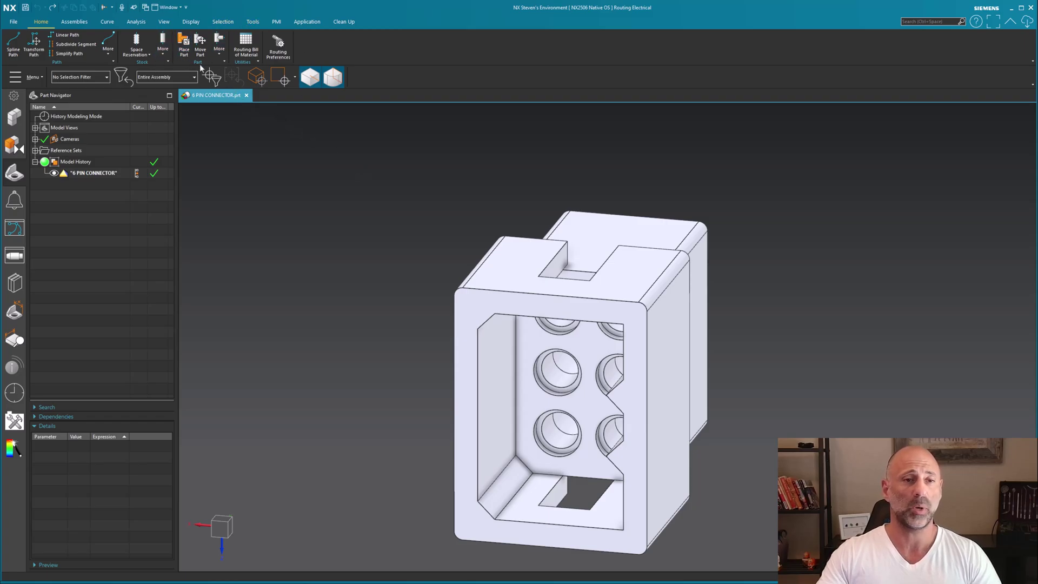
Start Qualify Part on the 6 PIN CONNECTOR and define it as a fitting of type Connector.
{"action": "left_click", "coordinate": [219, 52]}
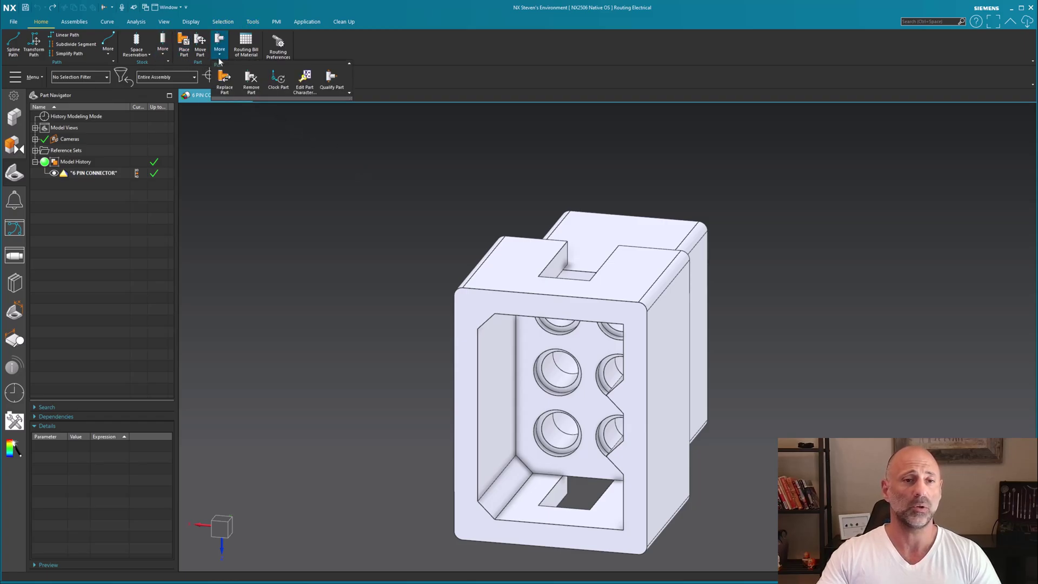
{"action": "left_click", "coordinate": [332, 81]}
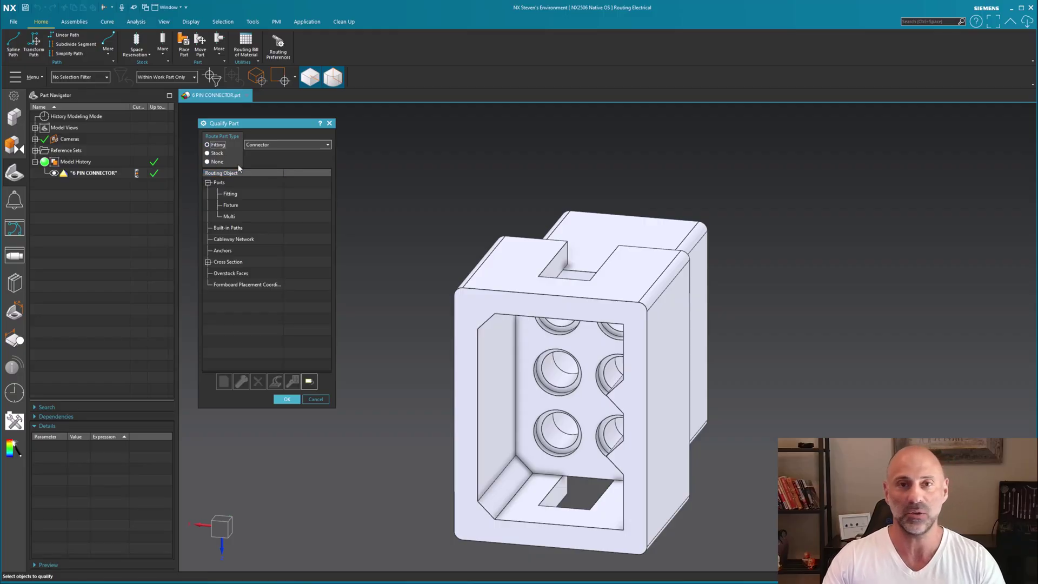
{"action": "left_click", "coordinate": [301, 145]}
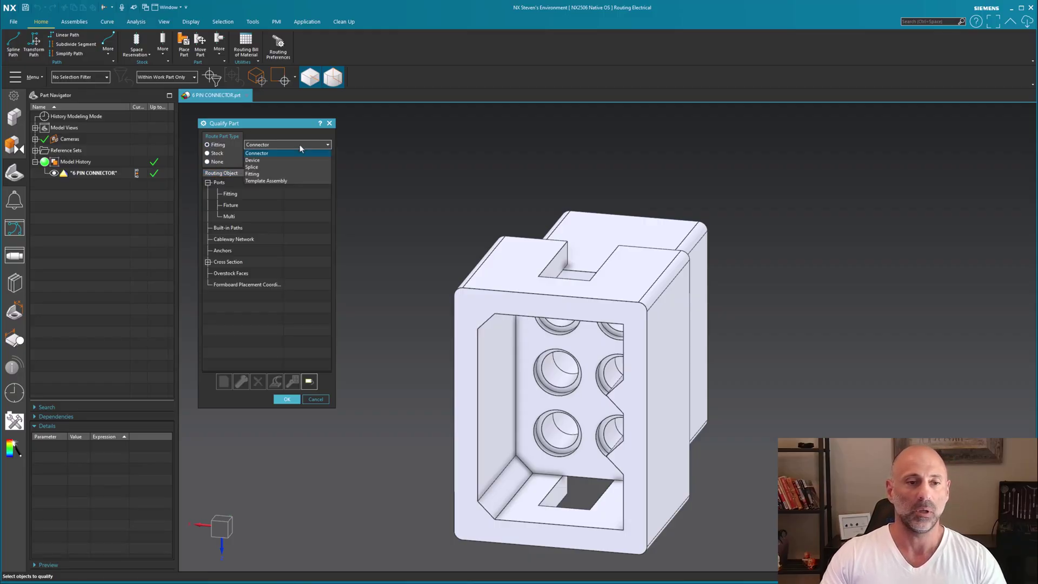
{"action": "left_click", "coordinate": [268, 154]}
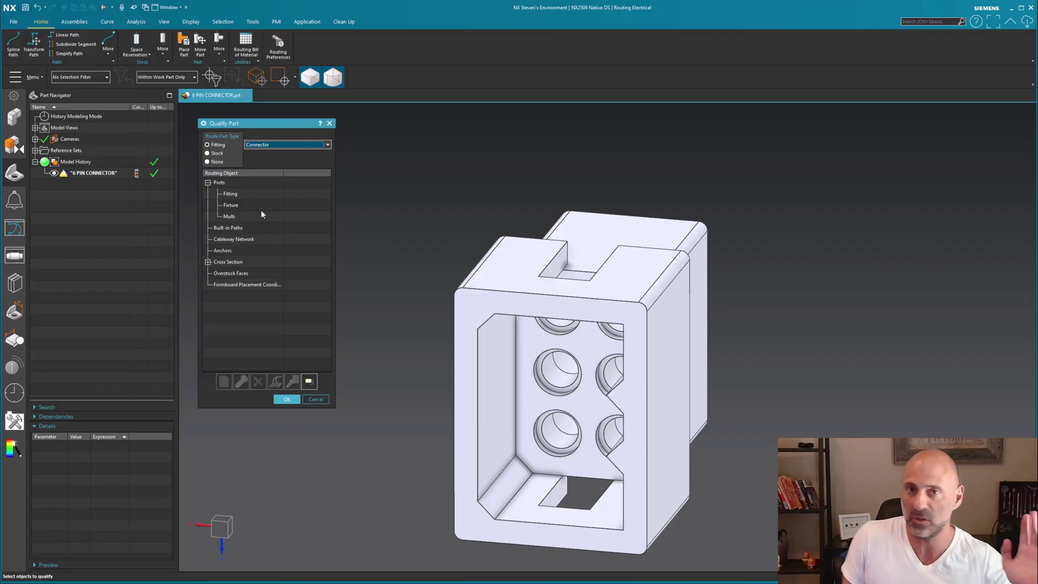
Add a new fitting port to the connector, using the Point and Vector positioning method.
{"action": "left_click", "coordinate": [230, 195]}
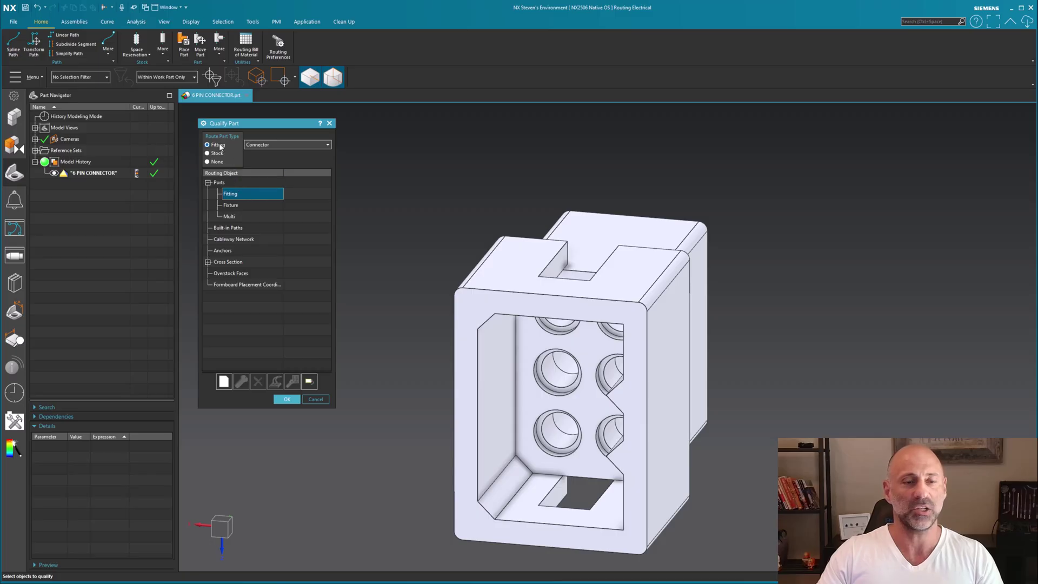
{"action": "right_click", "coordinate": [232, 199]}
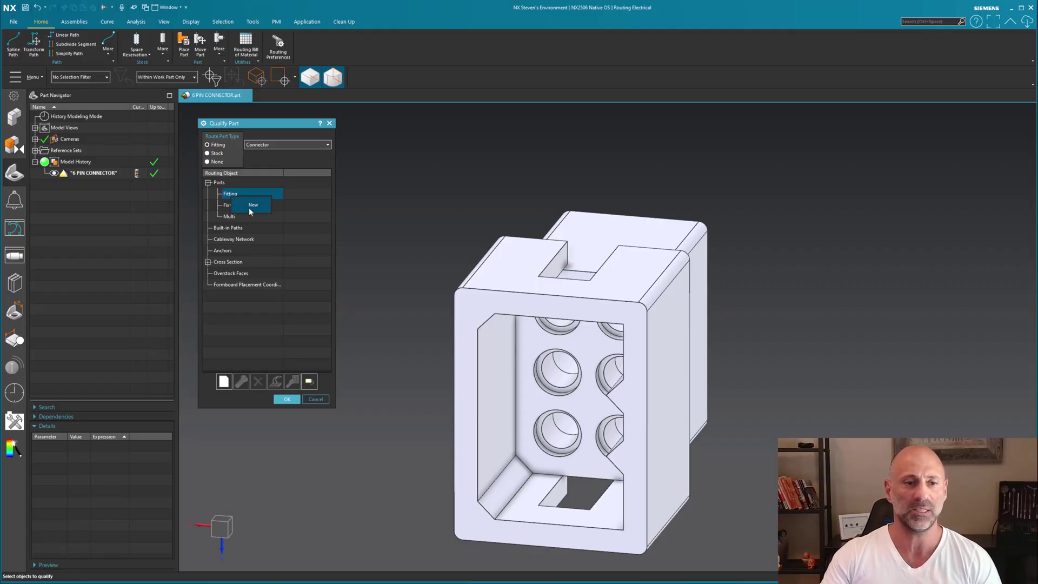
{"action": "left_click", "coordinate": [249, 208]}
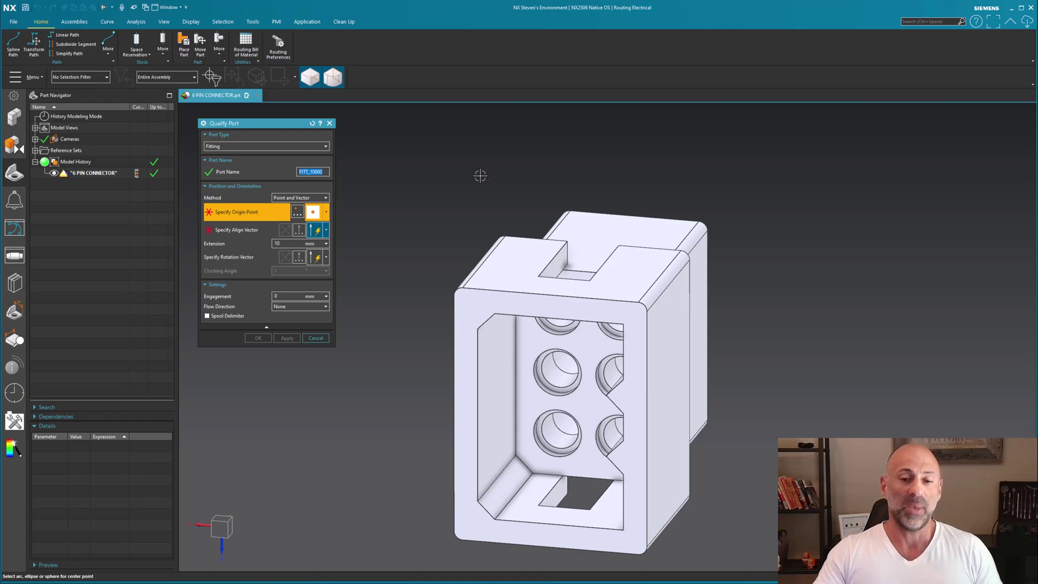
{"action": "middle_click_drag", "start_coordinate": [480, 176], "coordinate": [588, 310]}
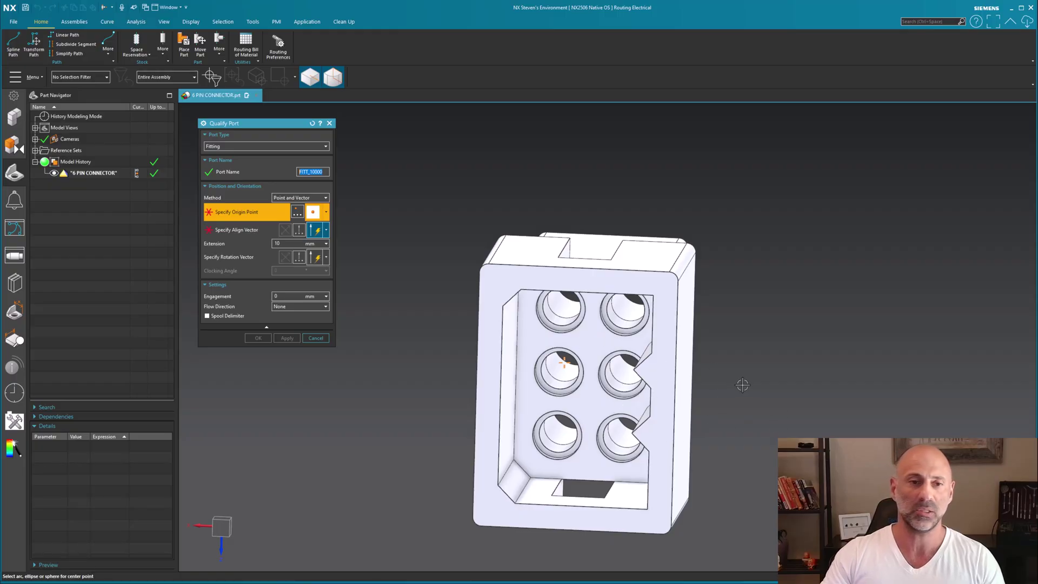
{"action": "middle_click_drag", "start_coordinate": [742, 383], "coordinate": [580, 223]}
{"action": "left_click", "coordinate": [311, 198]}
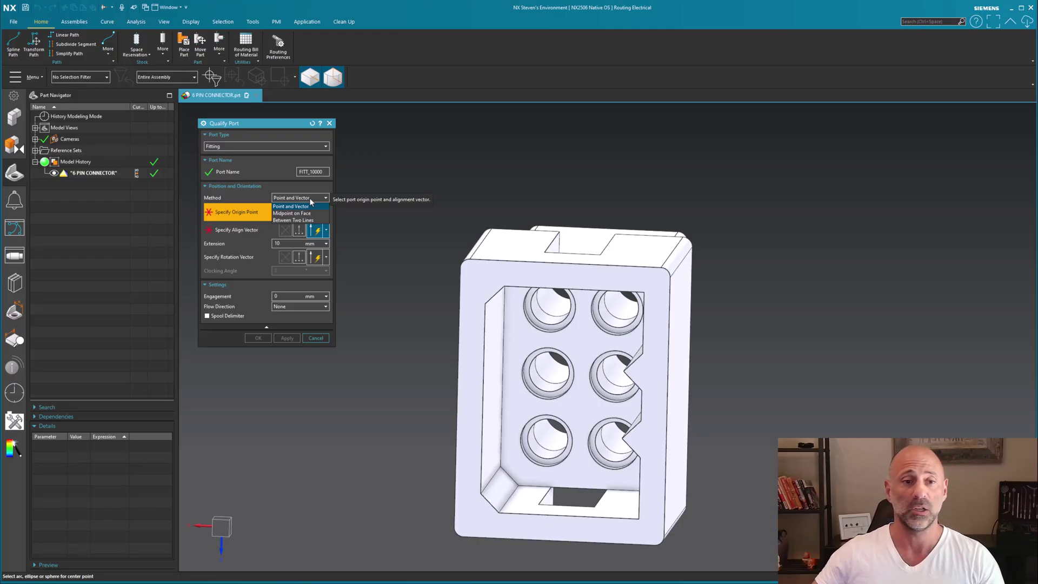
{"action": "left_click", "coordinate": [311, 206]}
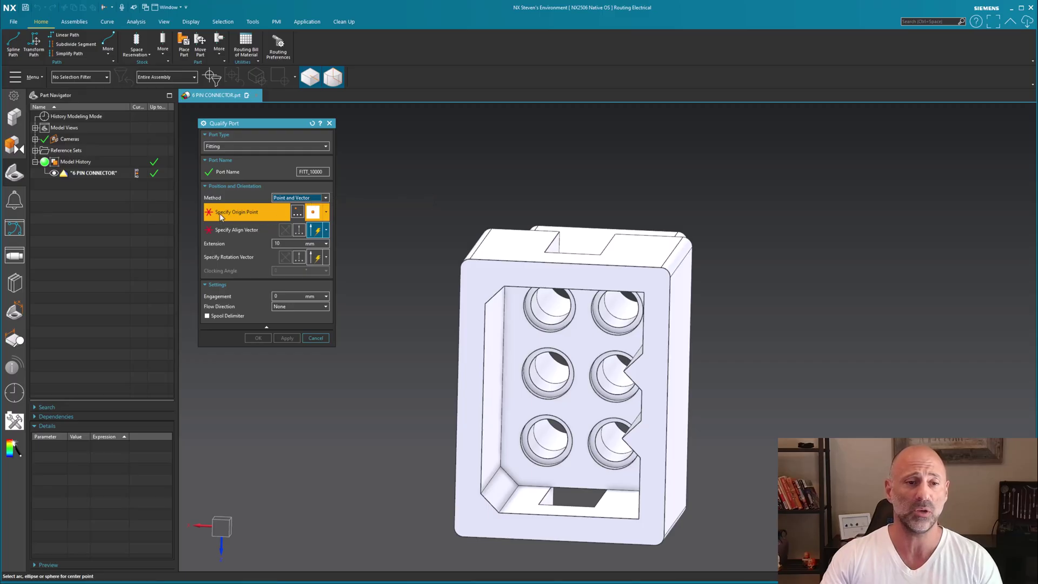
Place the port origin Between Two Points, at 50% between the centres of the two middle pin holes.
{"action": "left_click", "coordinate": [299, 214]}
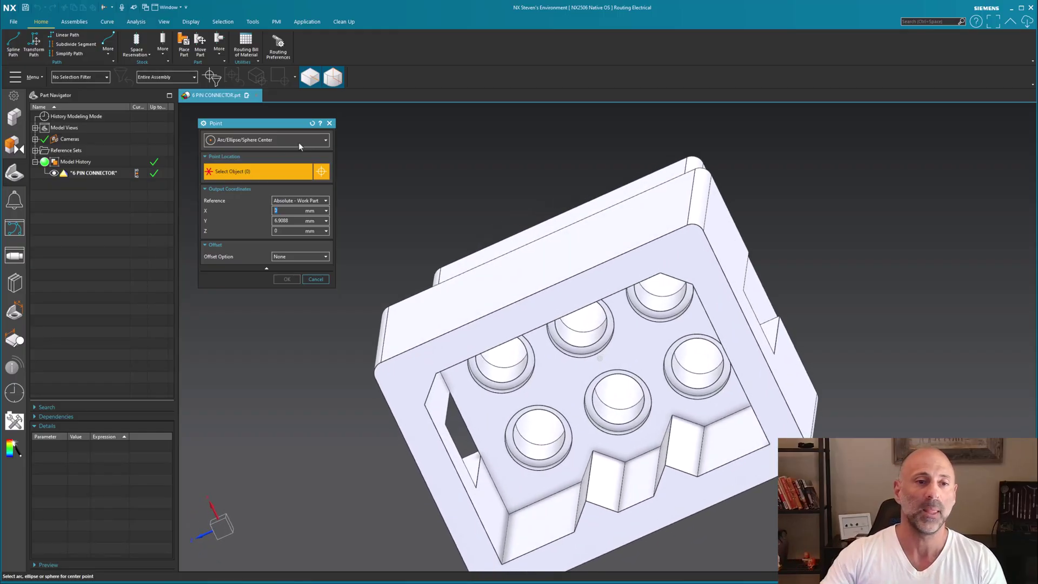
{"action": "left_click", "coordinate": [299, 141]}
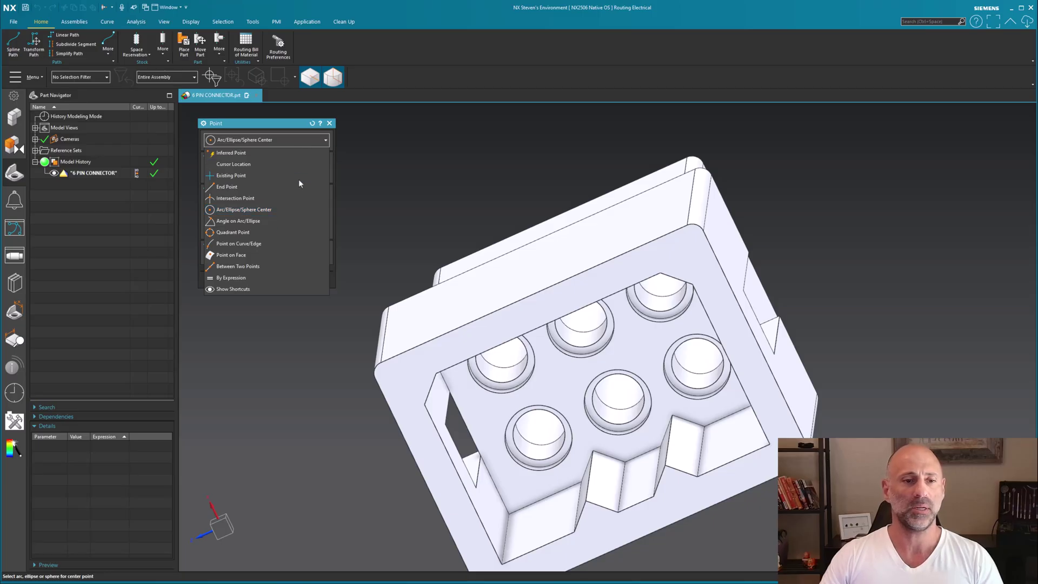
{"action": "left_click", "coordinate": [256, 267]}
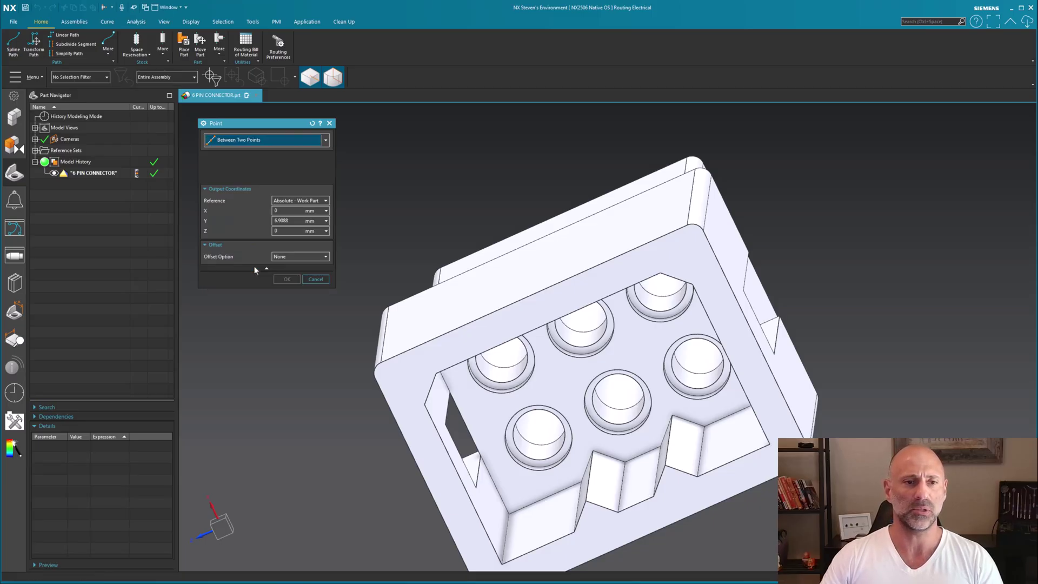
{"action": "middle_click_drag", "start_coordinate": [714, 358], "coordinate": [626, 352]}
{"action": "left_click", "coordinate": [625, 352]}
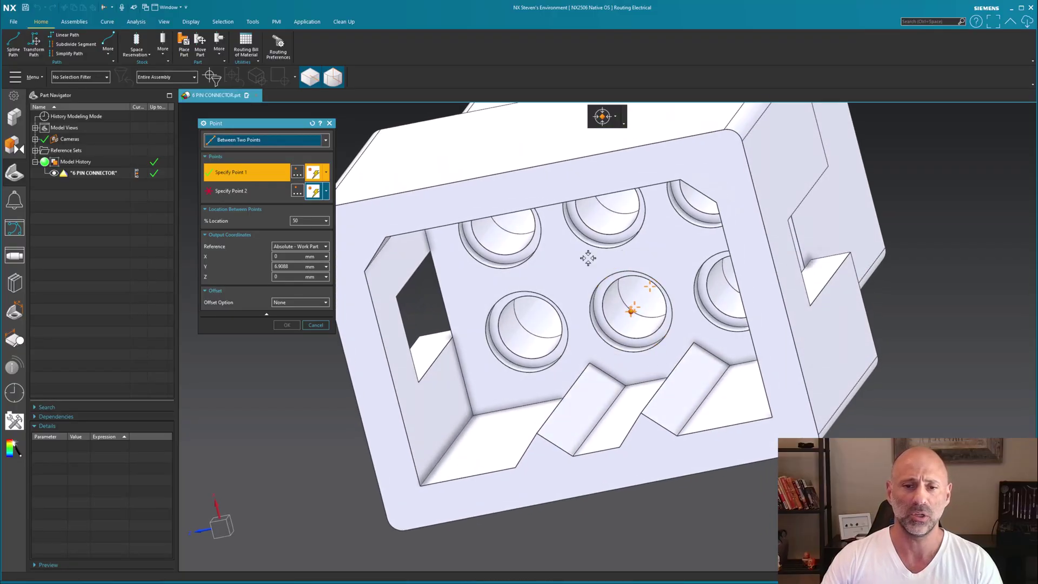
{"action": "left_click", "coordinate": [577, 241]}
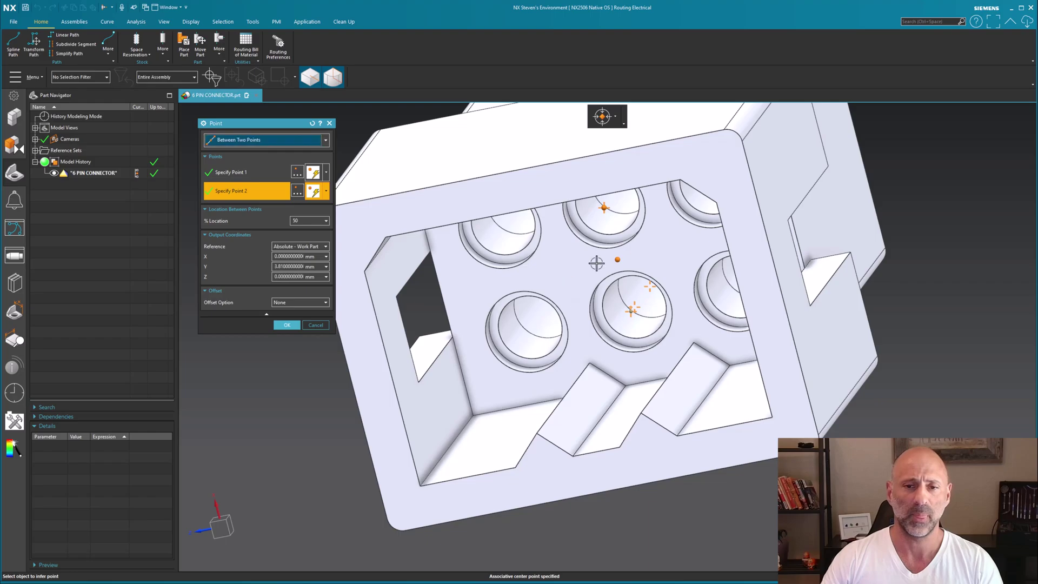
{"action": "middle_click_drag", "start_coordinate": [606, 254], "coordinate": [621, 278]}
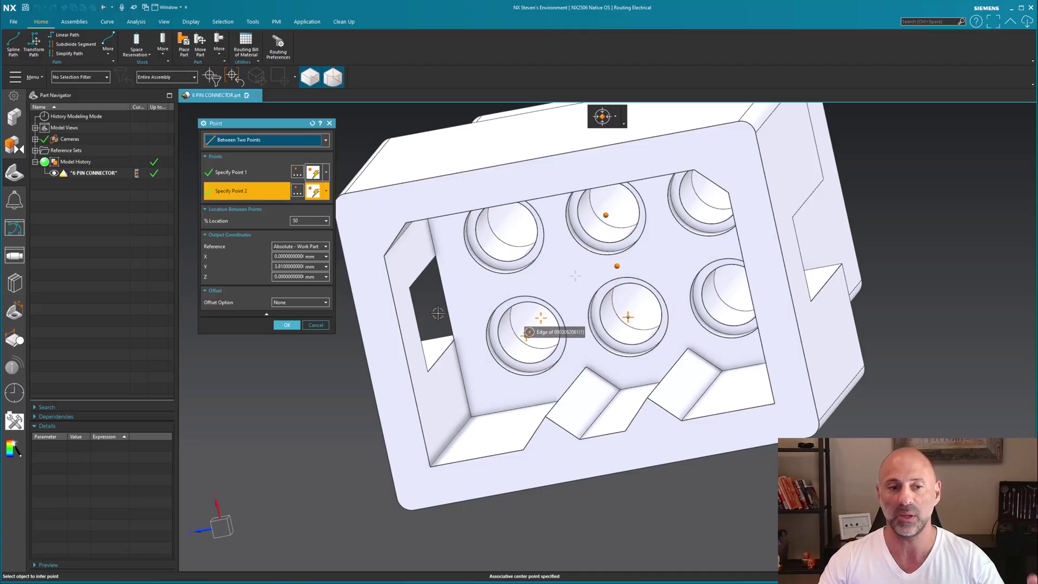
{"action": "left_click", "coordinate": [287, 325]}
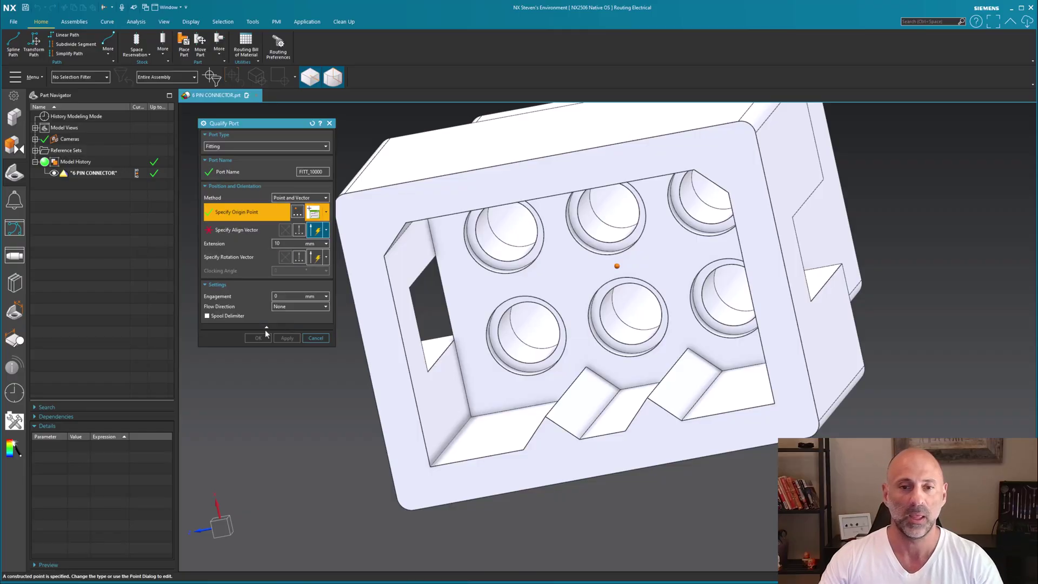
Align the port vector normal to the inner face with the pin holes, then accept the port and the part qualification.
{"action": "left_click", "coordinate": [250, 233]}
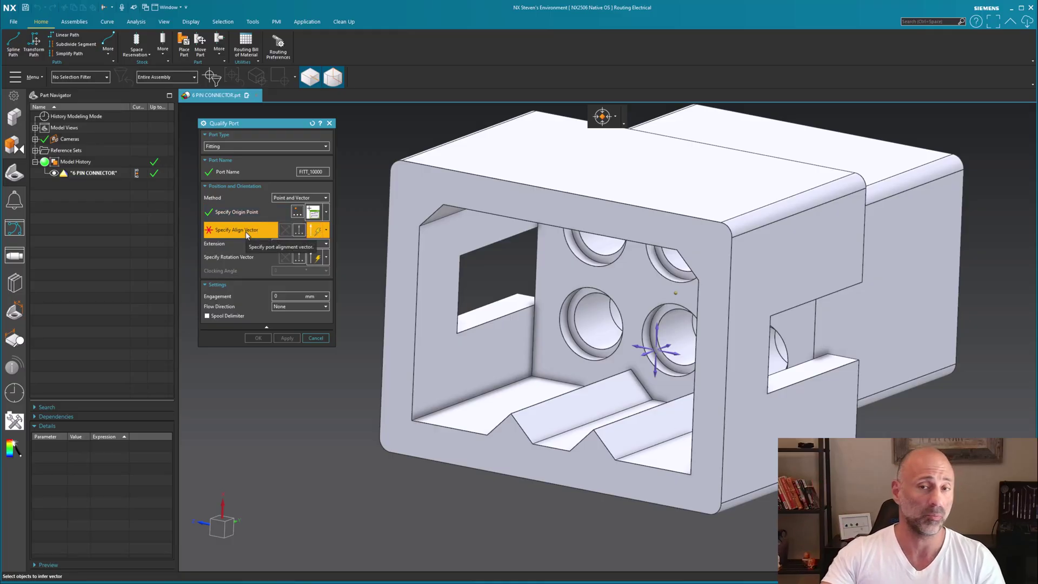
{"action": "left_click", "coordinate": [635, 297]}
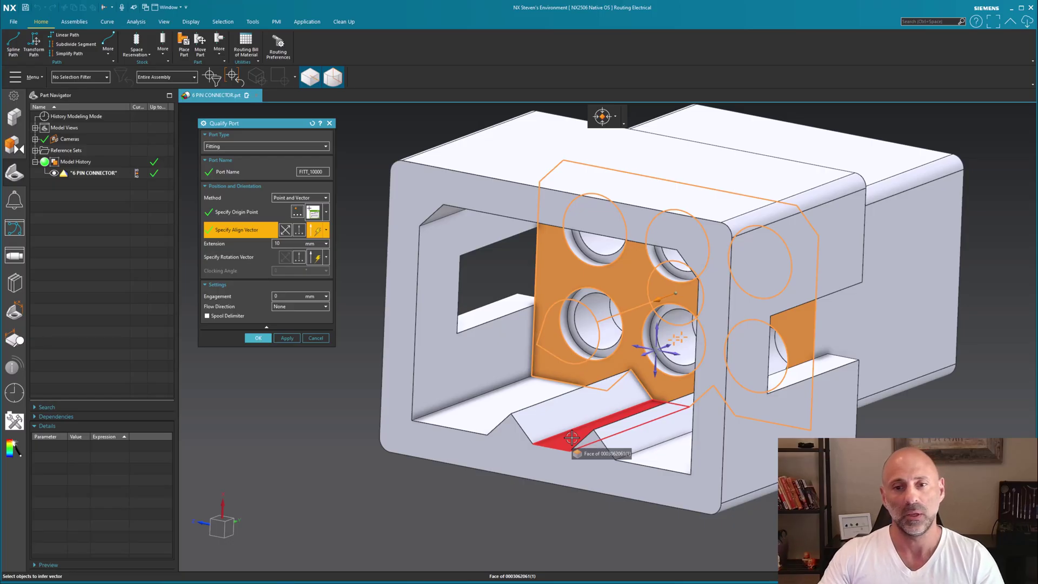
{"action": "middle_click_drag", "start_coordinate": [571, 437], "coordinate": [658, 389]}
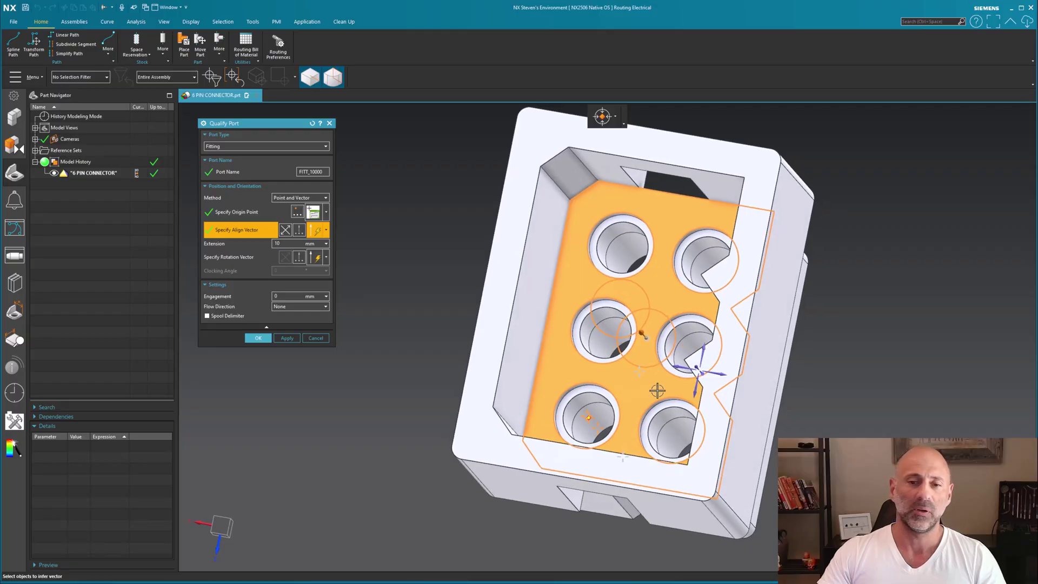
{"action": "left_click", "coordinate": [265, 339]}
{"action": "left_click", "coordinate": [288, 401]}
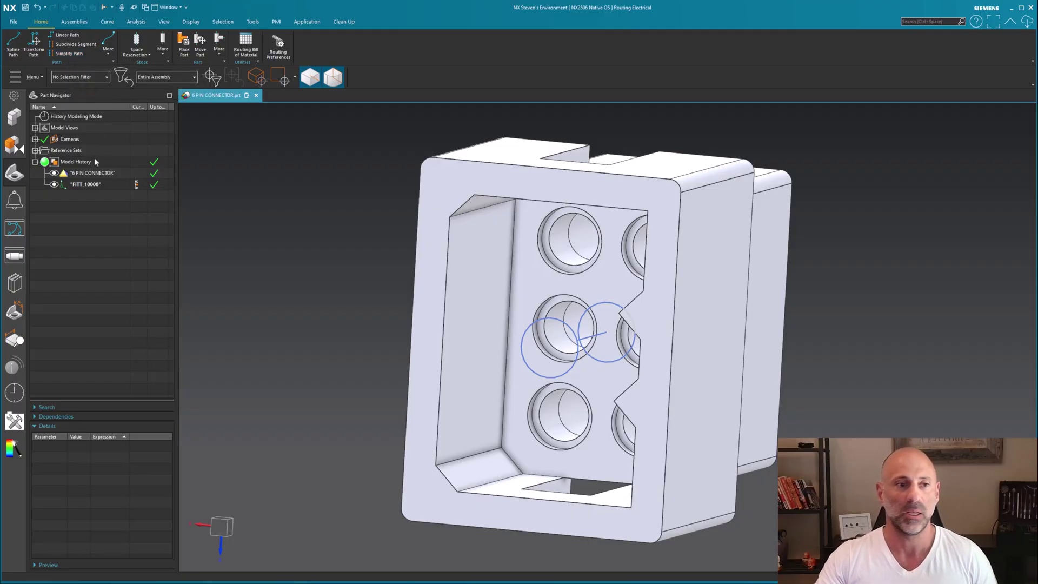
Reopen the connector's part qualification and open its fitting port FITT_10000 for editing.
{"action": "left_click", "coordinate": [94, 185]}
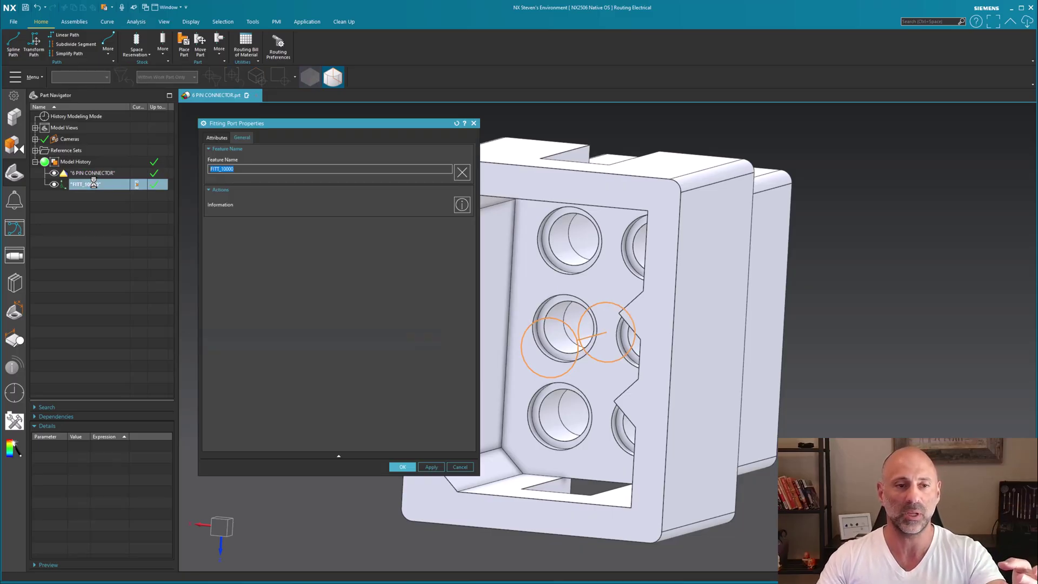
{"action": "key", "text": "Escape"}
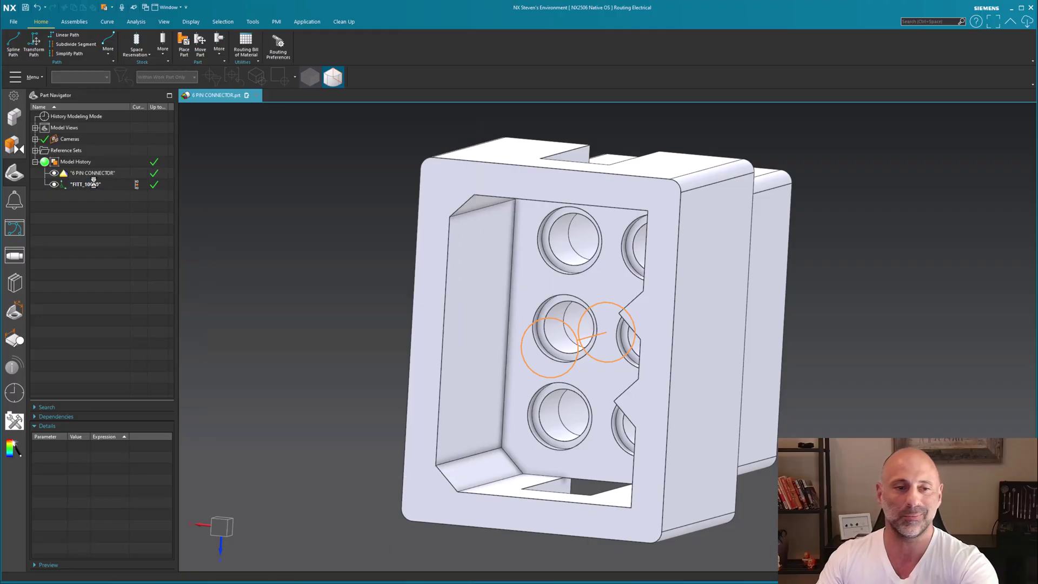
{"action": "left_click", "coordinate": [221, 50]}
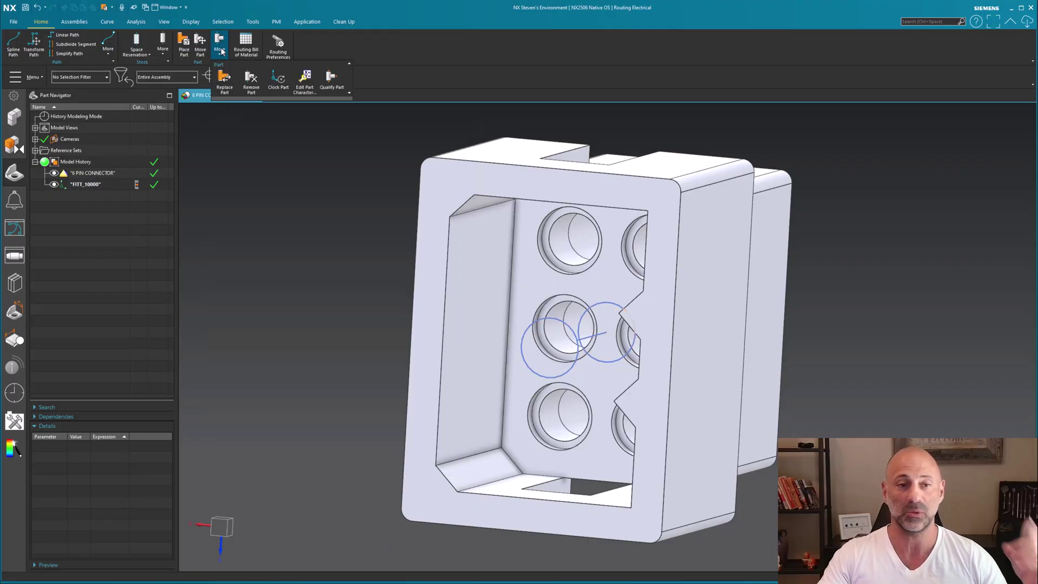
{"action": "left_click", "coordinate": [336, 82]}
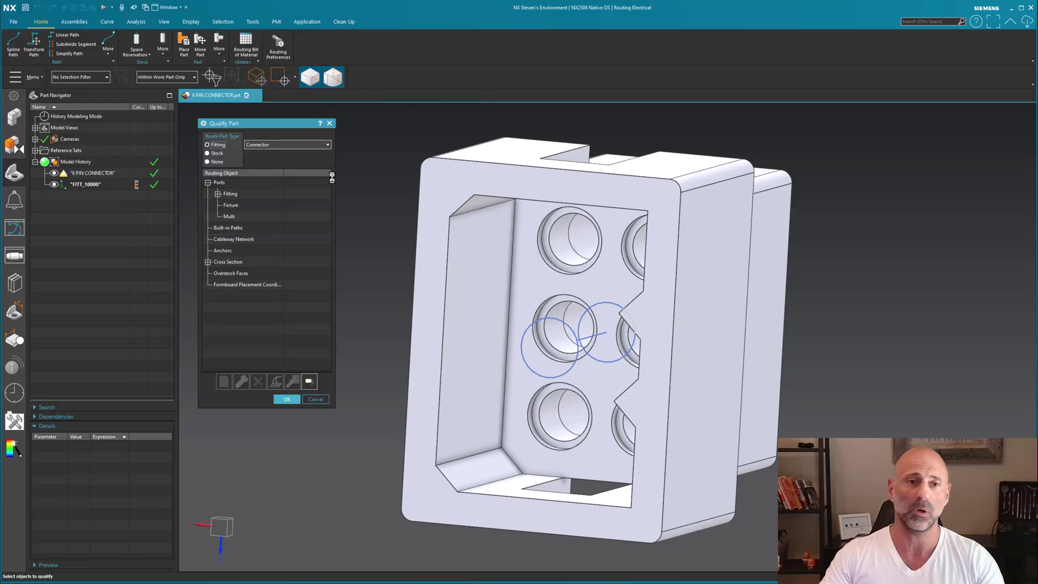
{"action": "left_click", "coordinate": [217, 193]}
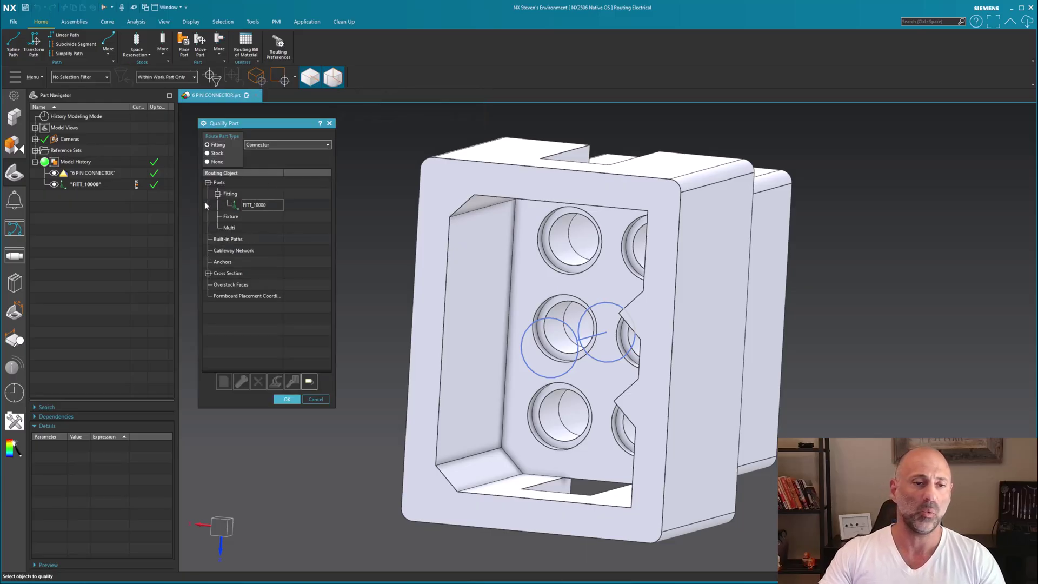
{"action": "left_click", "coordinate": [256, 205]}
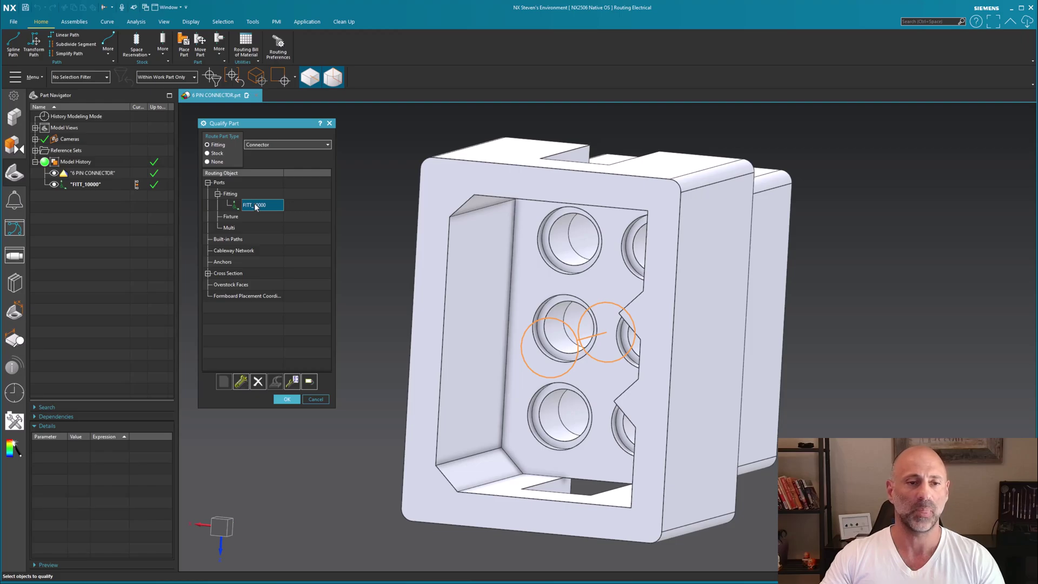
{"action": "right_click", "coordinate": [256, 206]}
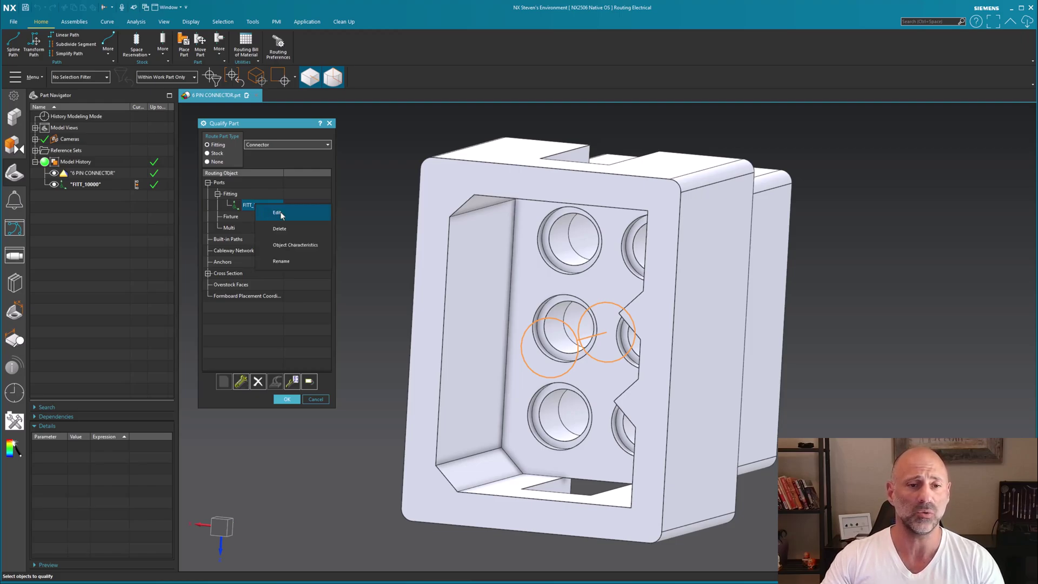
{"action": "left_click", "coordinate": [279, 213]}
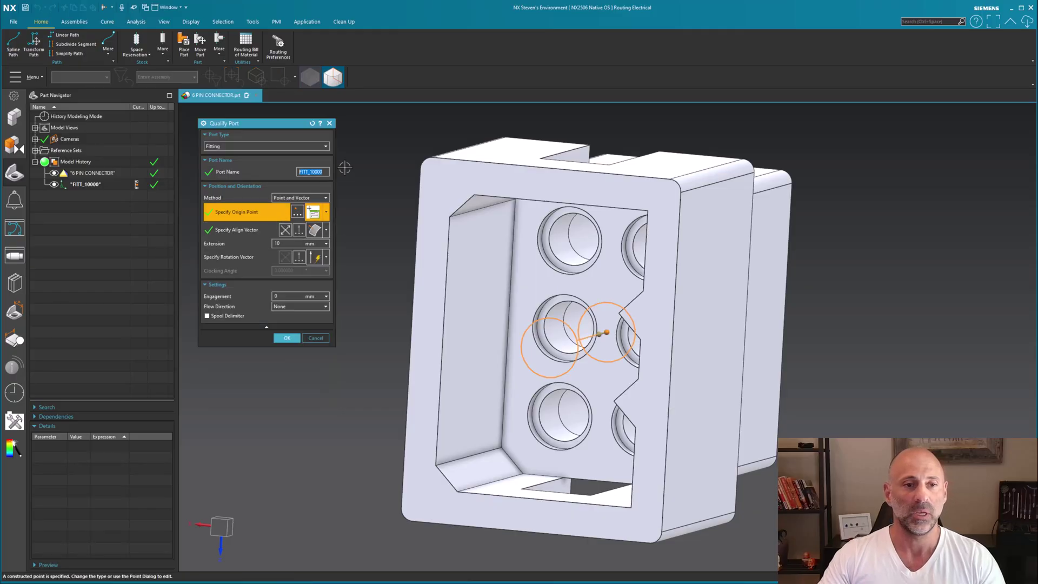
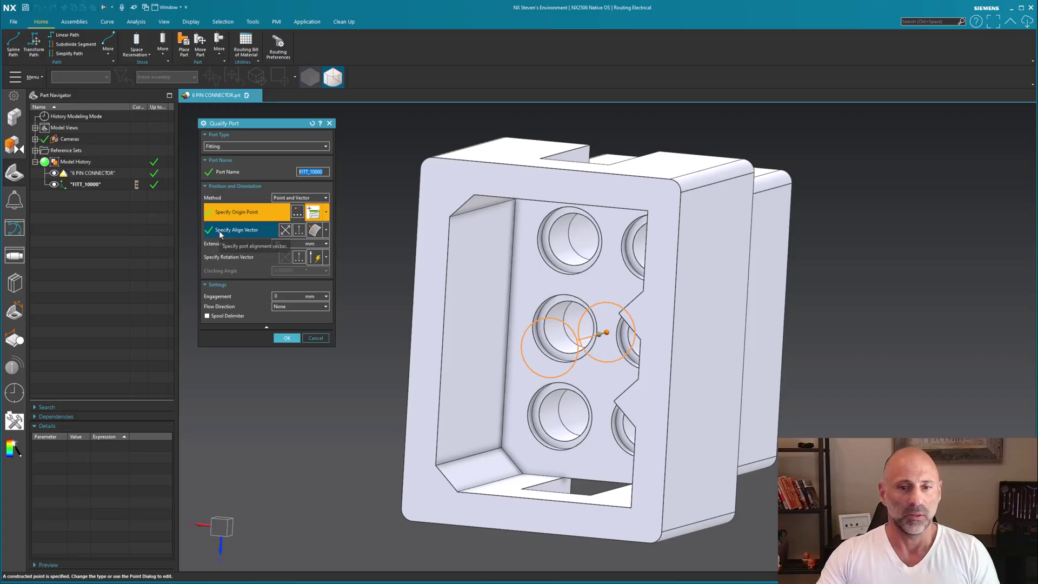
Give the fitting port an upward rotation vector, towards the connector's top, and accept the port.
{"action": "left_click", "coordinate": [219, 230]}
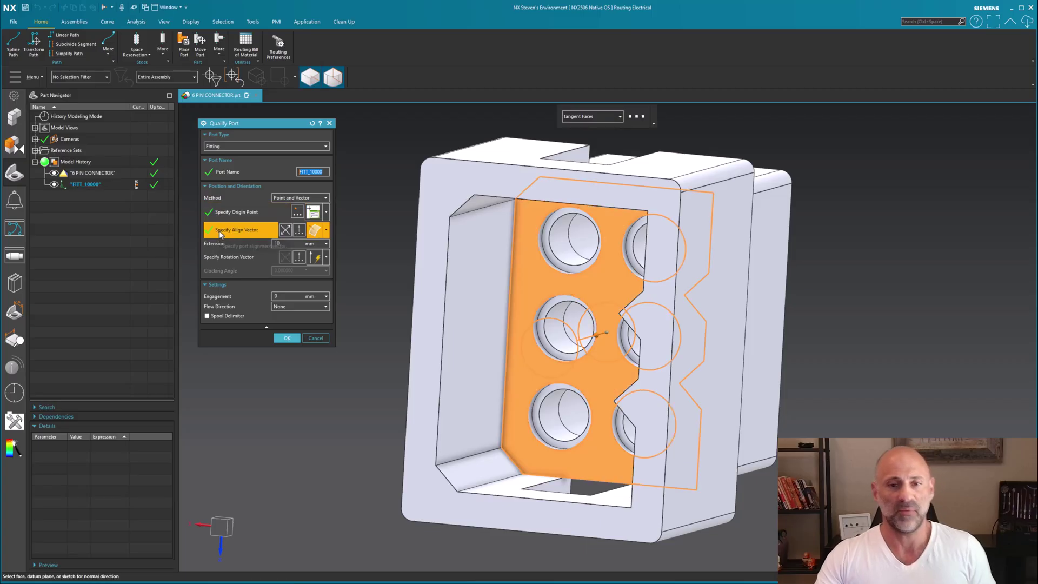
{"action": "left_click", "coordinate": [244, 259]}
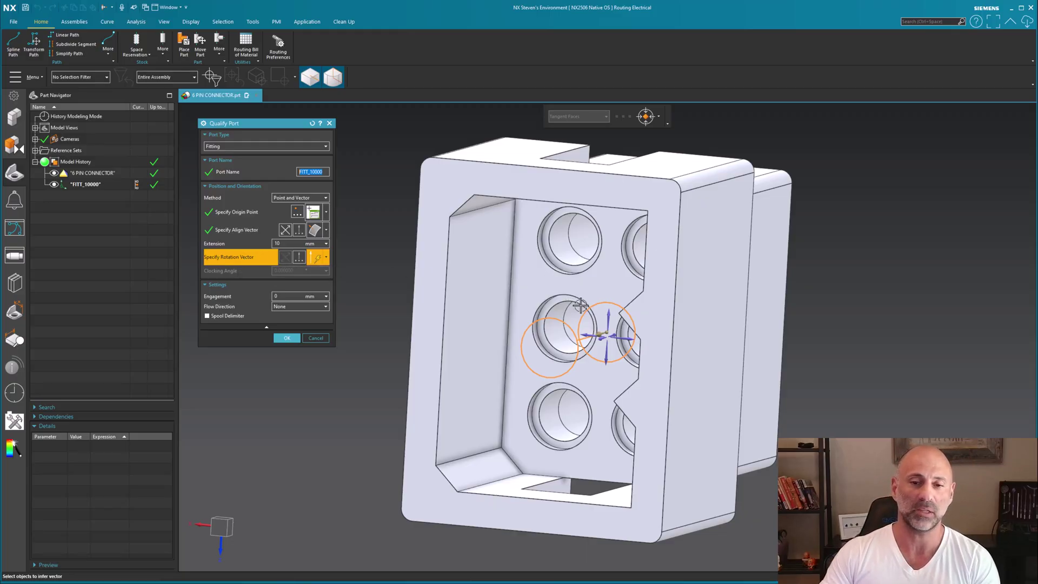
{"action": "left_click", "coordinate": [609, 315]}
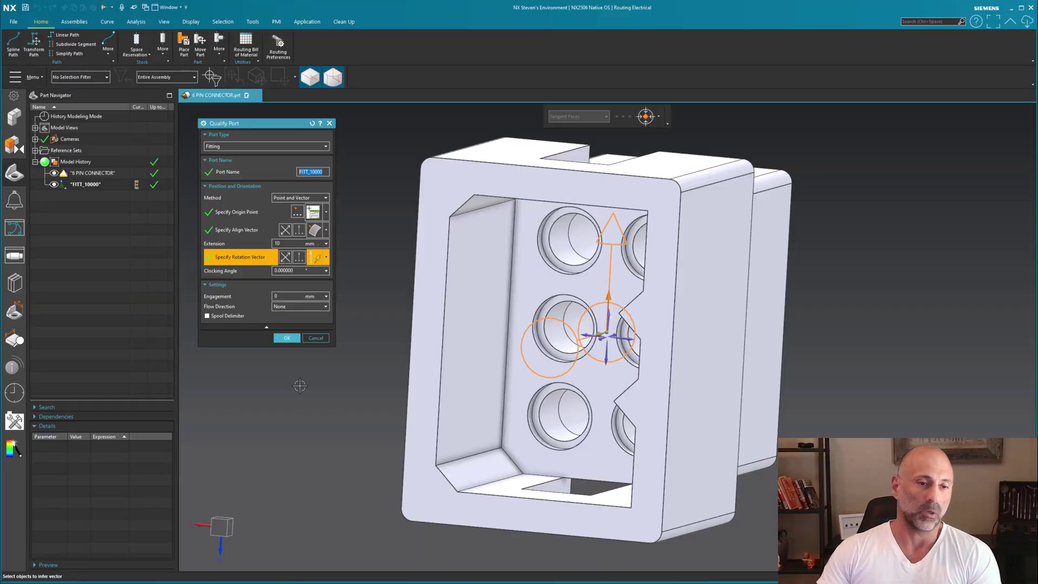
{"action": "left_click", "coordinate": [288, 299]}
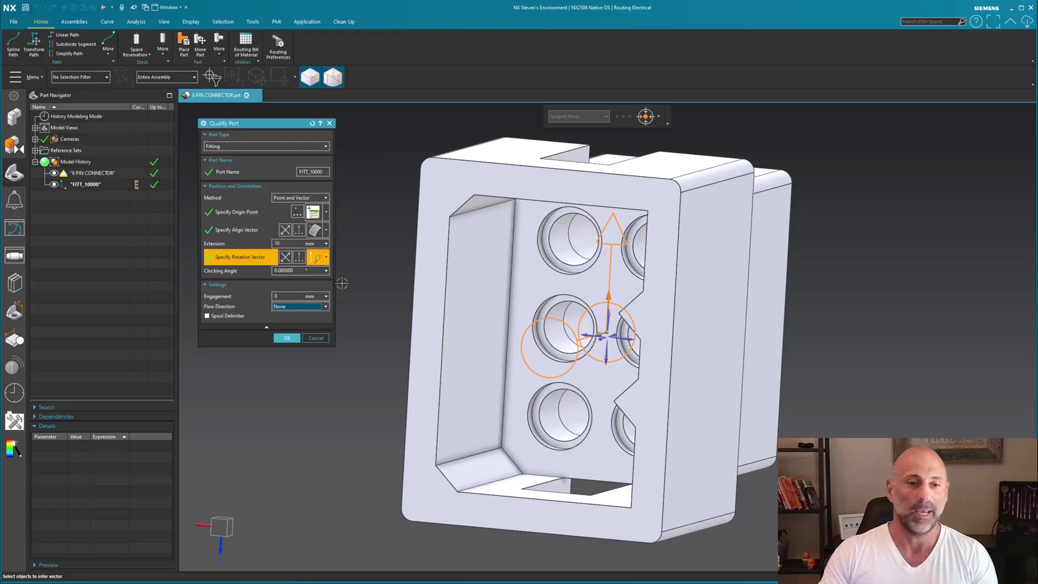
{"action": "left_click", "coordinate": [287, 244]}
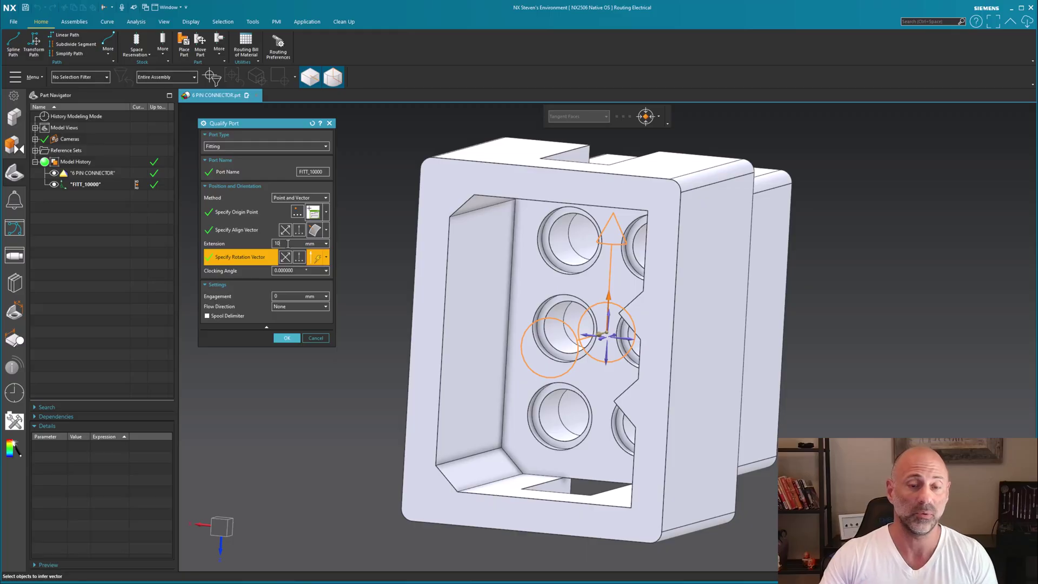
{"action": "left_click", "coordinate": [287, 244]}
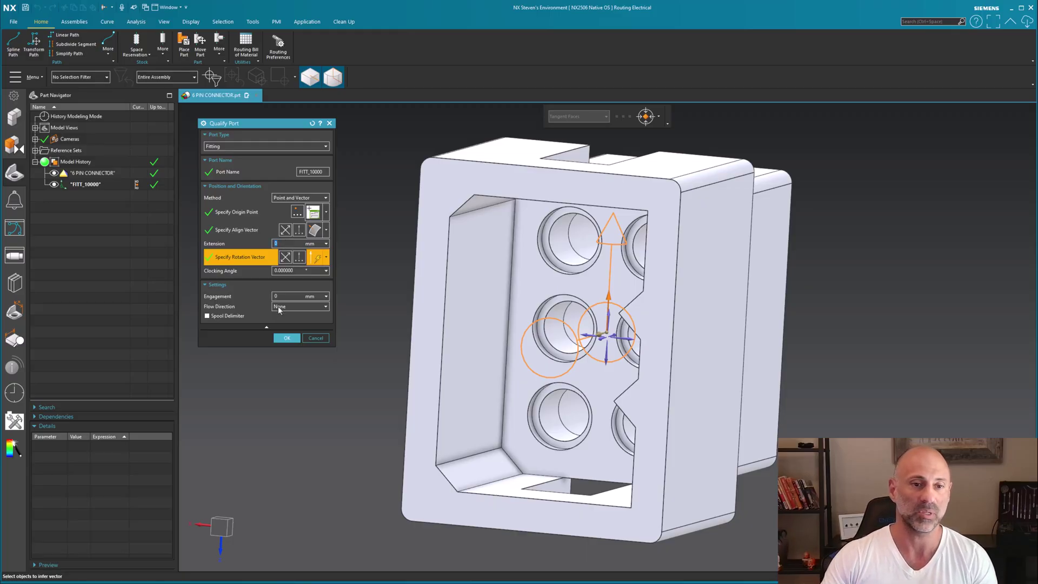
{"action": "left_click", "coordinate": [286, 338]}
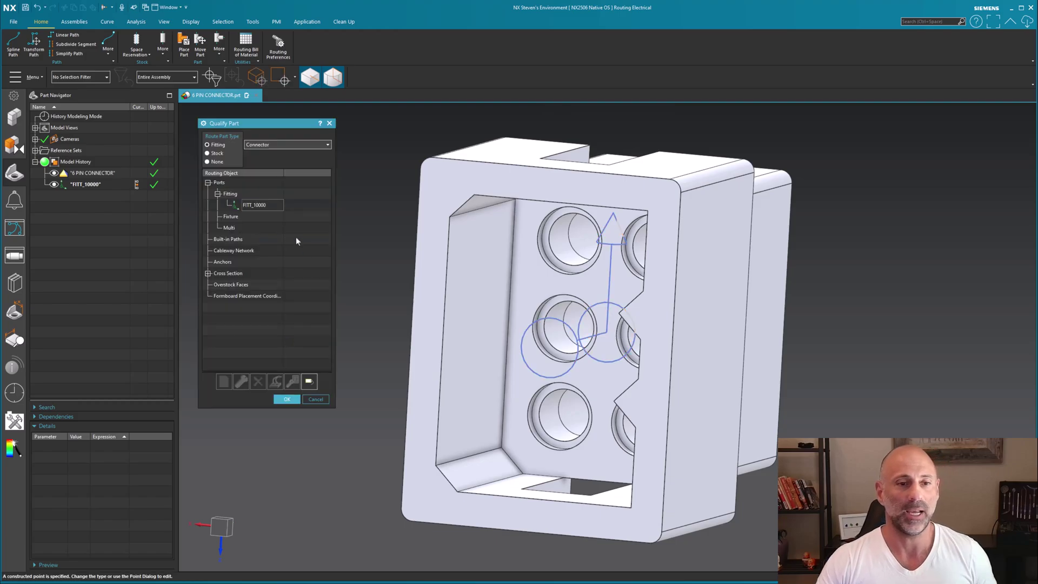
Add a new multi port to the connector's part qualification.
{"action": "middle_click_drag", "start_coordinate": [660, 287], "coordinate": [608, 345]}
{"action": "middle_click_drag", "start_coordinate": [822, 341], "coordinate": [822, 342]}
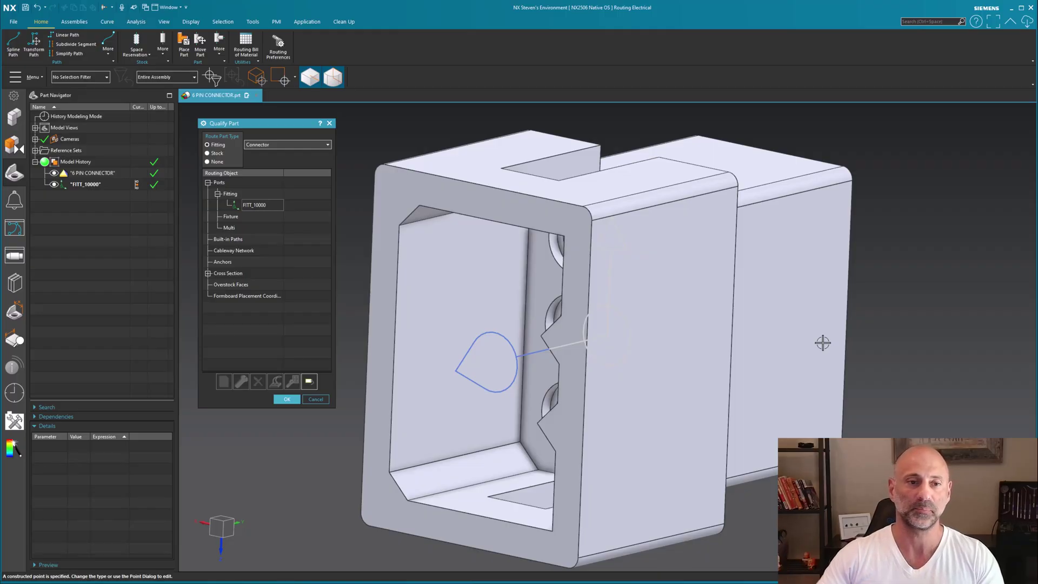
{"action": "key", "text": "Home"}
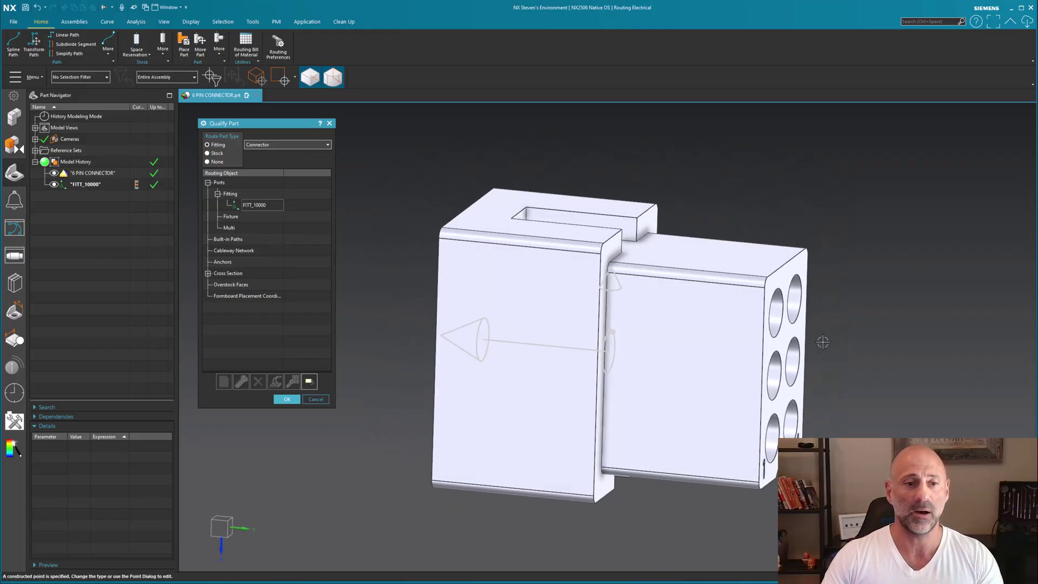
{"action": "left_click", "coordinate": [240, 229]}
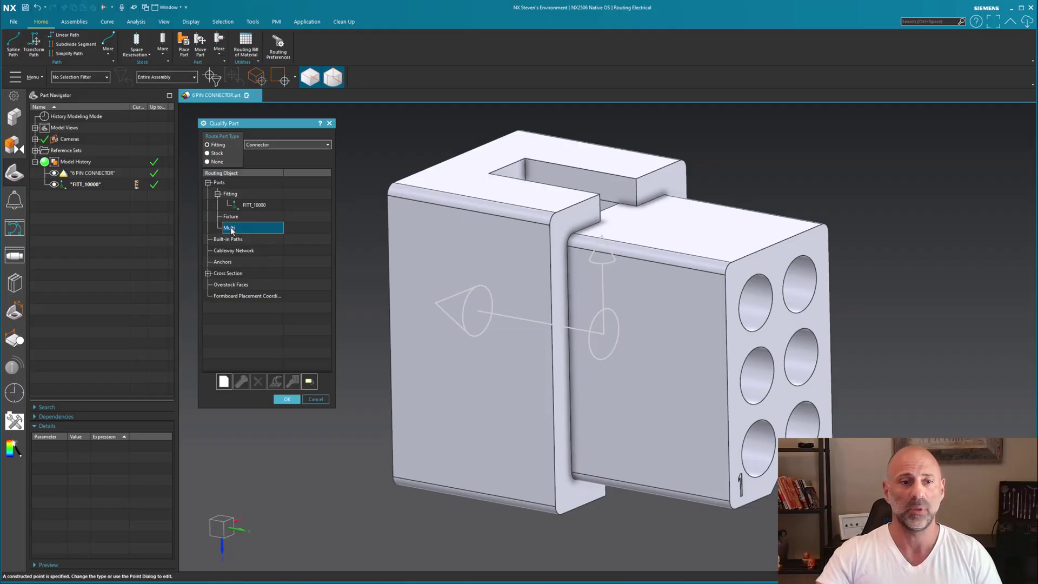
{"action": "right_click", "coordinate": [232, 231]}
{"action": "left_click", "coordinate": [252, 237]}
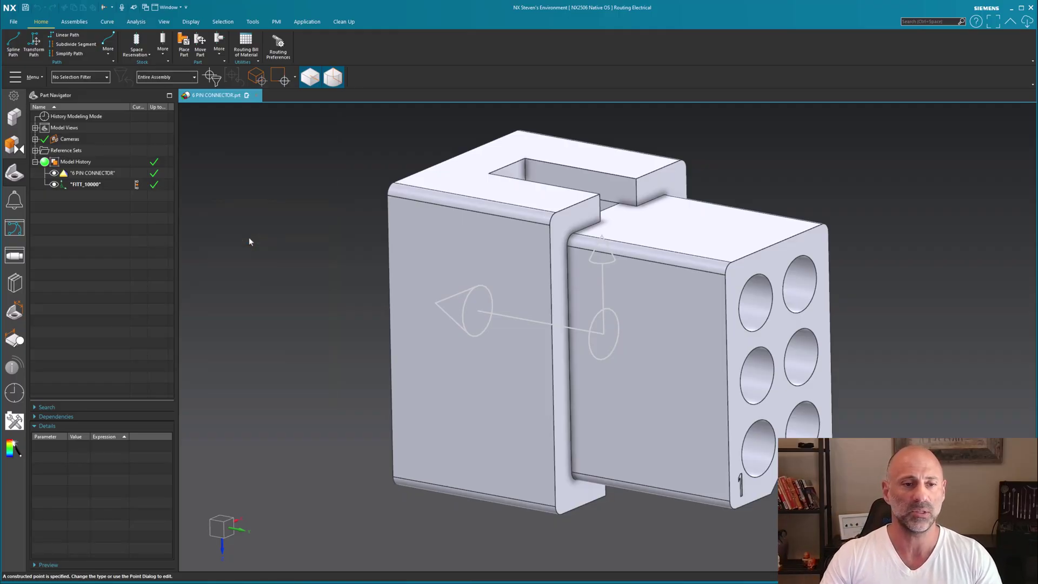
Place the multi port origin Between Two Points, at 50% between the centres of the two middle holes on the wire-entry face.
{"action": "middle_click_drag", "start_coordinate": [379, 448], "coordinate": [397, 435]}
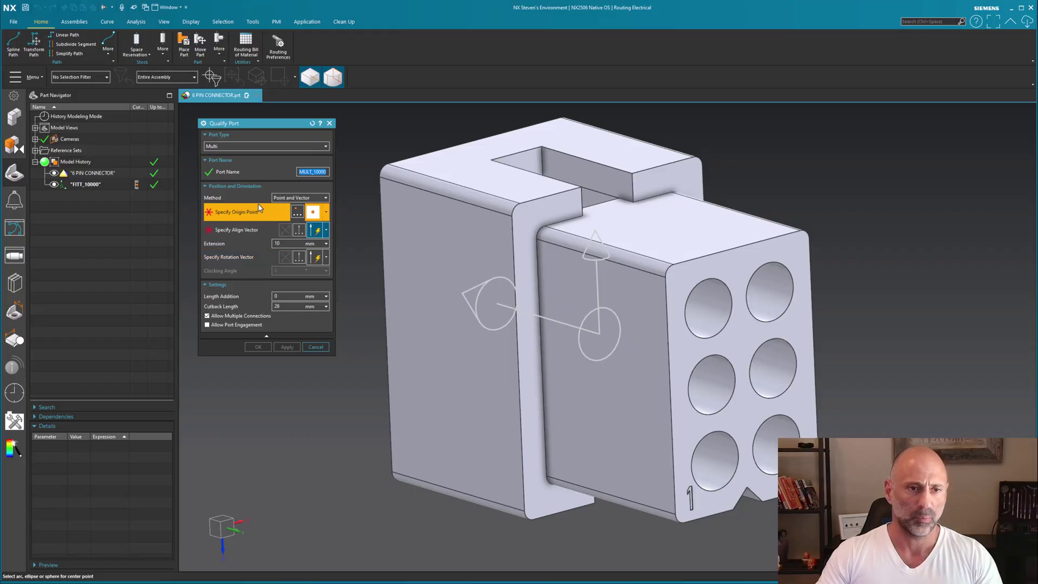
{"action": "left_click", "coordinate": [297, 215]}
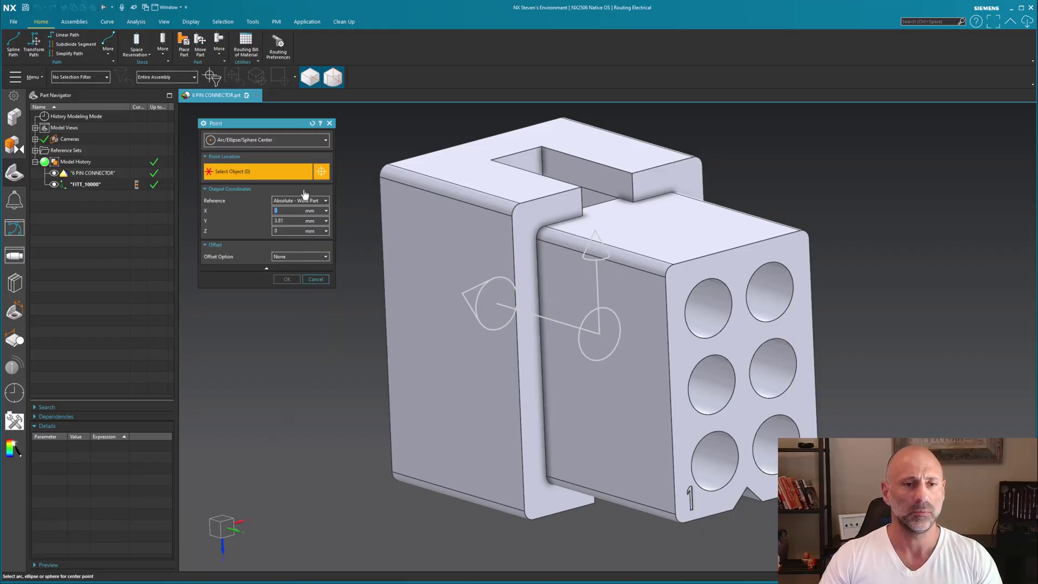
{"action": "left_click", "coordinate": [311, 140]}
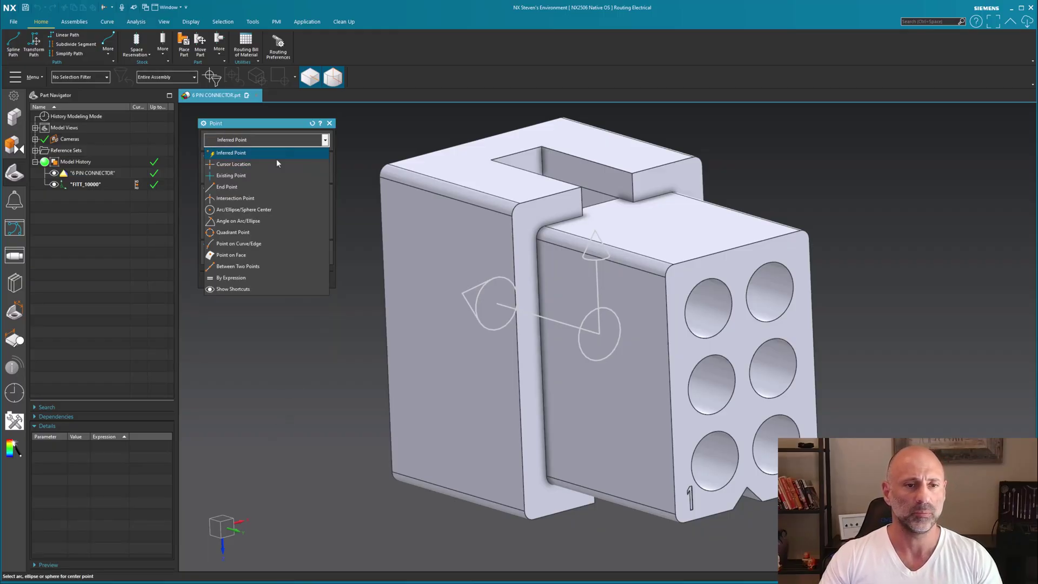
{"action": "left_click", "coordinate": [250, 267]}
{"action": "left_click", "coordinate": [731, 395]}
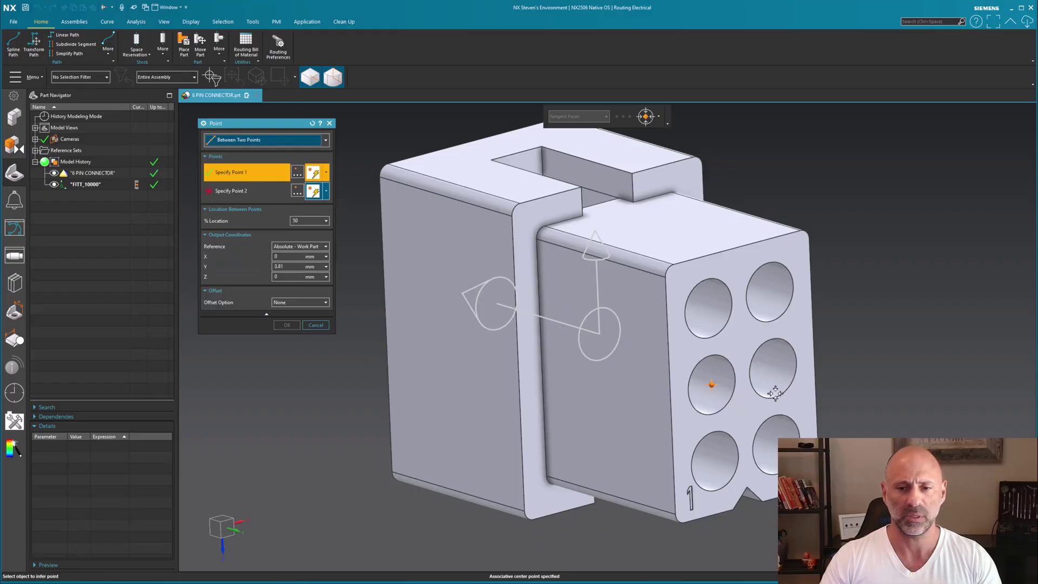
{"action": "left_click", "coordinate": [777, 395]}
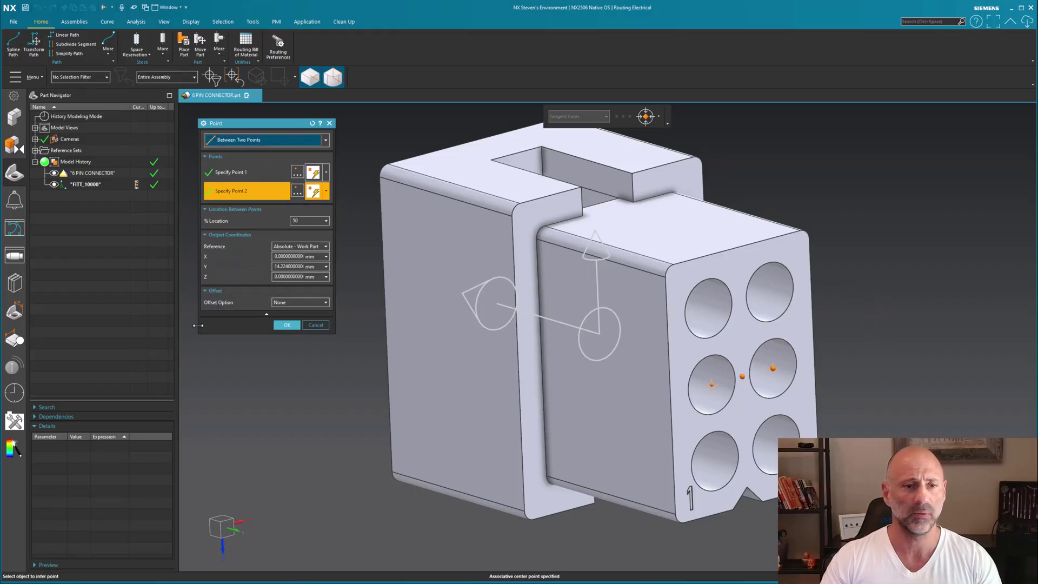
{"action": "left_click", "coordinate": [287, 325]}
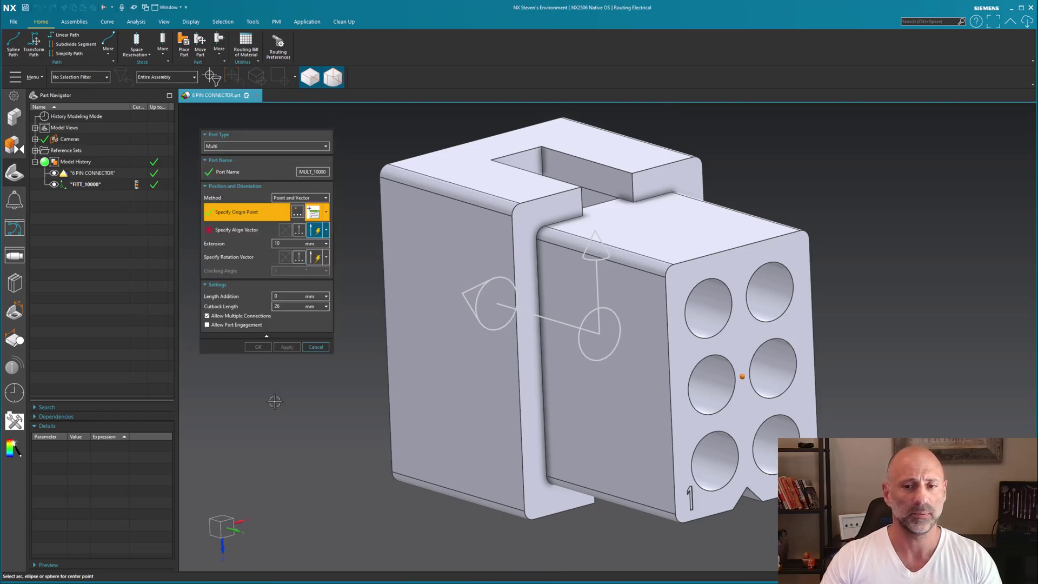
Align the multi port vector outward, normal to the wire-entry face with the six holes, and accept the port.
{"action": "left_click", "coordinate": [243, 232]}
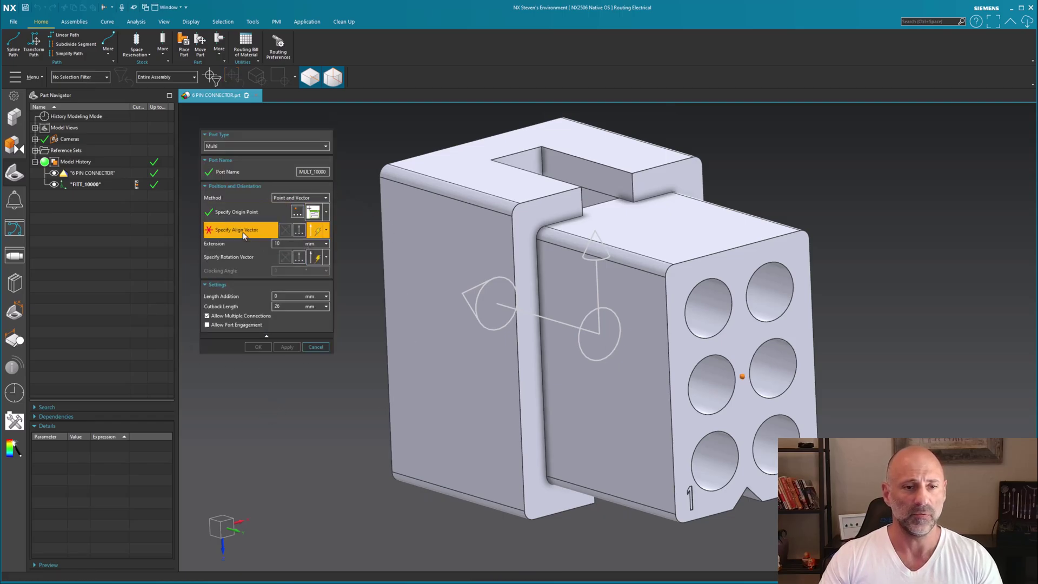
{"action": "left_click", "coordinate": [795, 352]}
{"action": "middle_click_drag", "start_coordinate": [929, 432], "coordinate": [625, 327]}
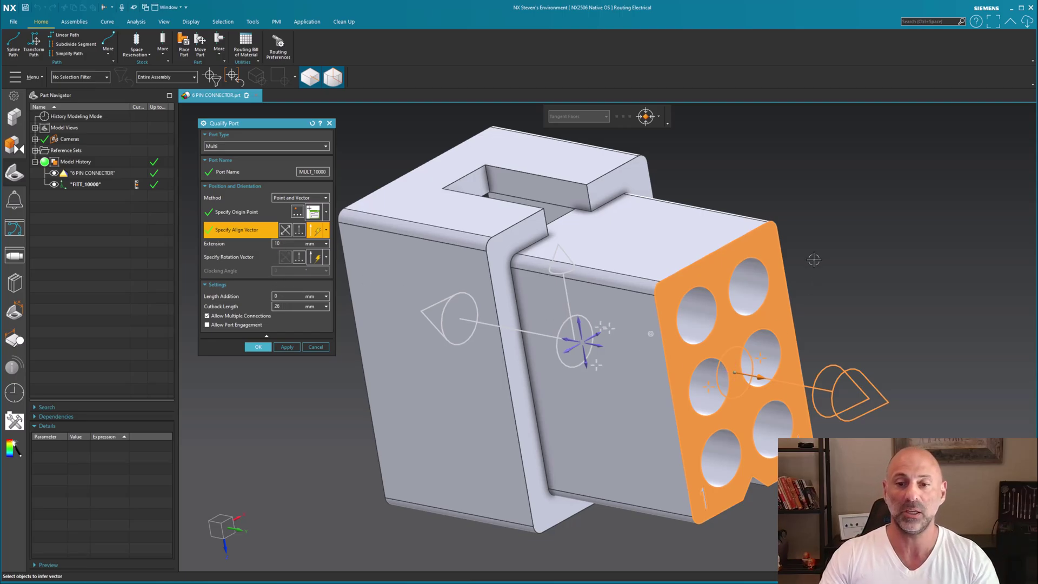
{"action": "key", "text": "F8"}
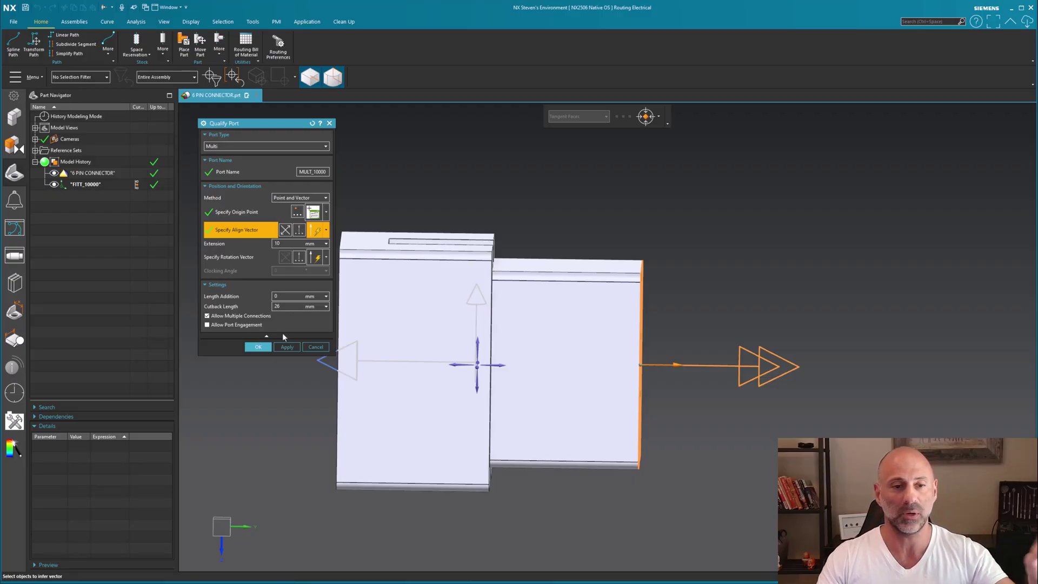
{"action": "left_click", "coordinate": [254, 349]}
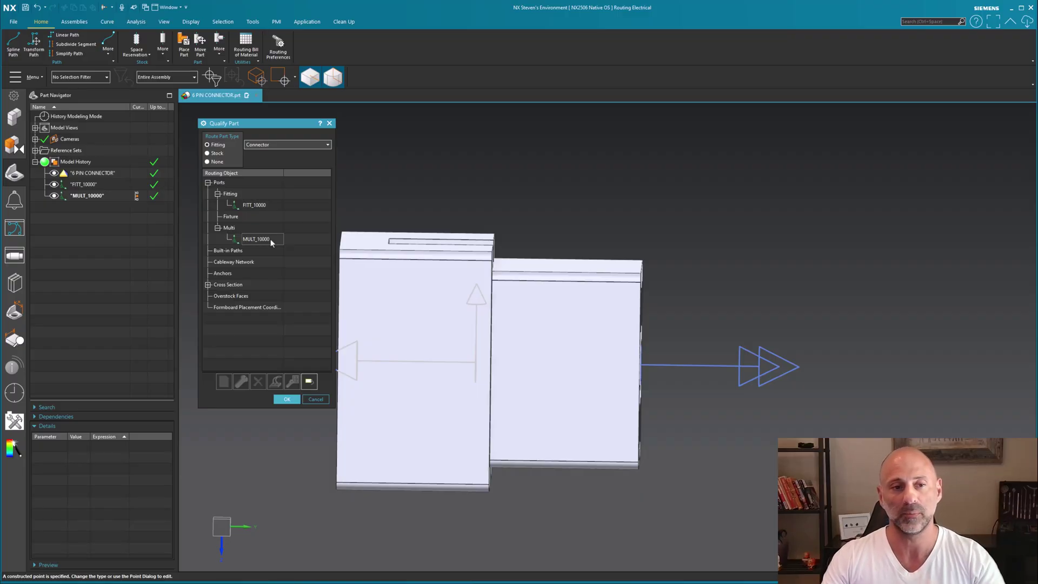
Open terminal assignment for port MULT_10000 and generate a numeric terminal sequence from 1 to 6.
{"action": "left_click", "coordinate": [262, 239]}
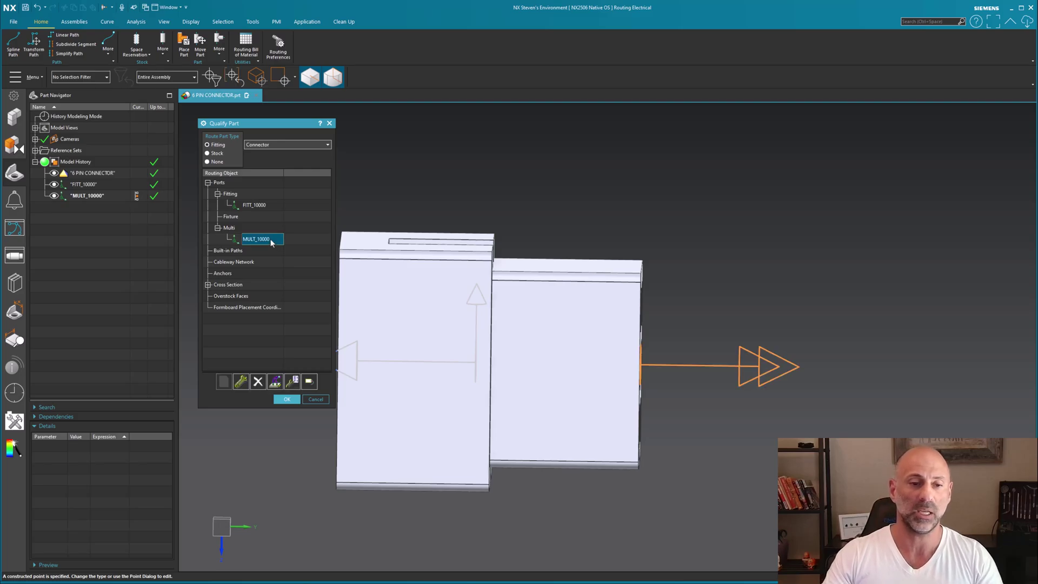
{"action": "right_click", "coordinate": [272, 243]}
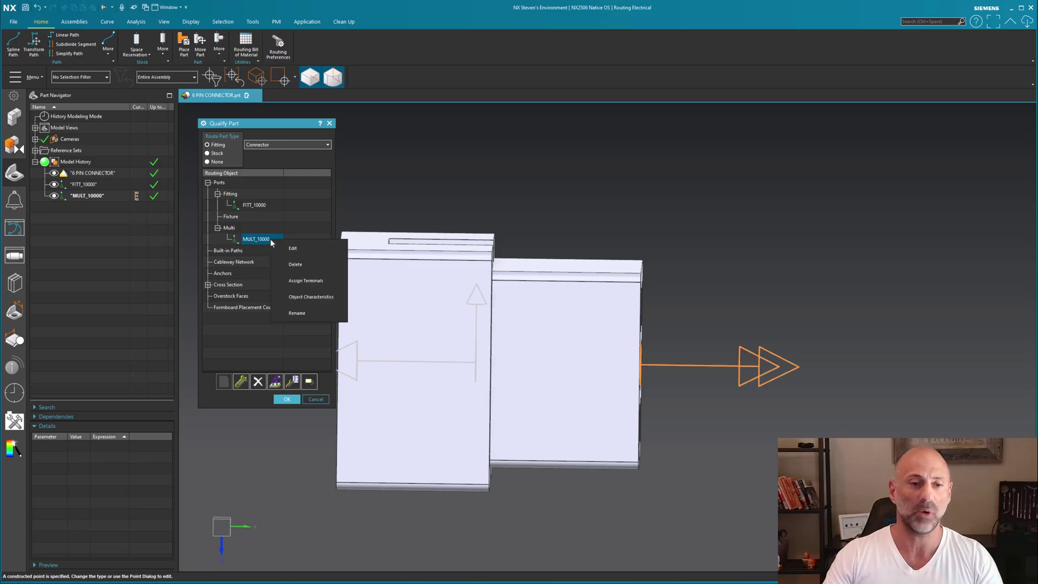
{"action": "left_click", "coordinate": [307, 281]}
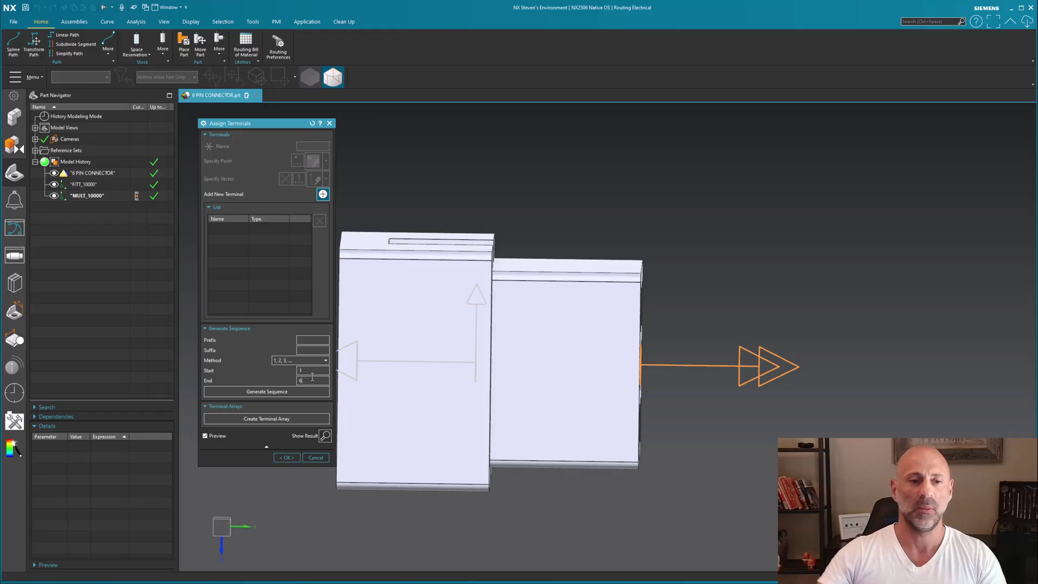
{"action": "left_click", "coordinate": [278, 392]}
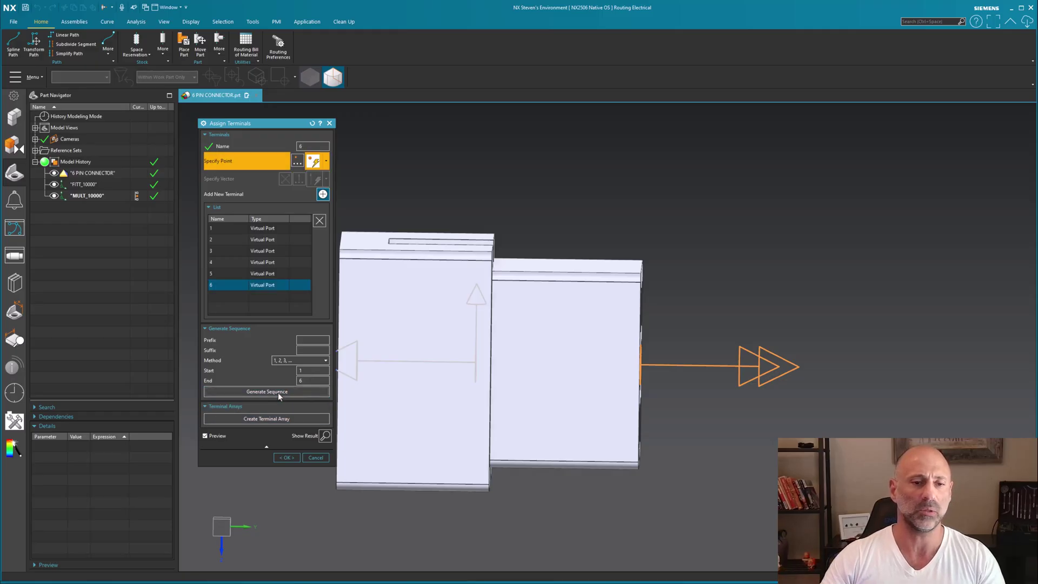
Place terminal 1 at the centre of the inner circular edge in the hole marked 1 and reverse its vector.
{"action": "key", "text": "Home"}
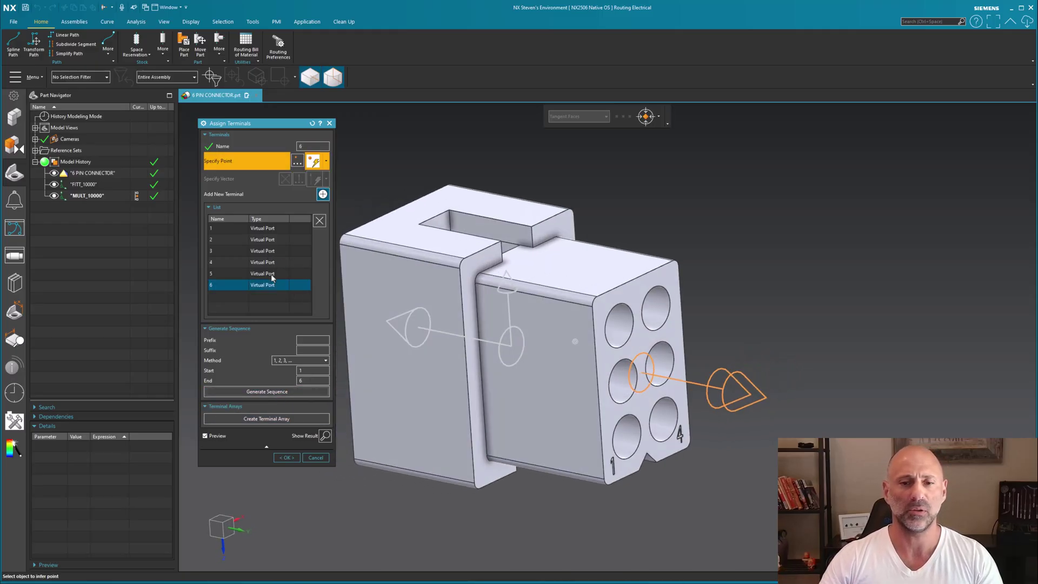
{"action": "left_click", "coordinate": [231, 229]}
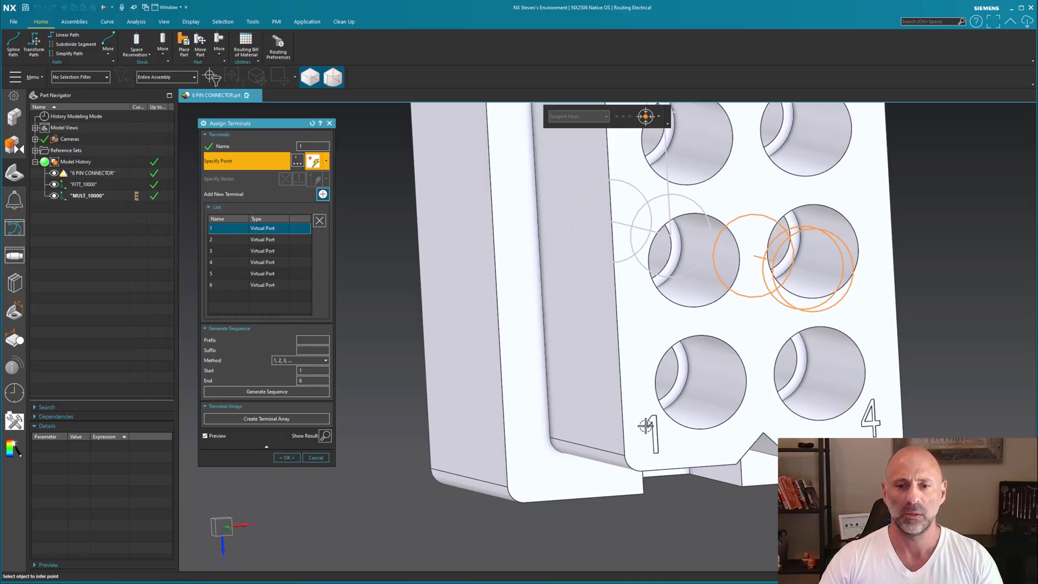
{"action": "left_click", "coordinate": [680, 394]}
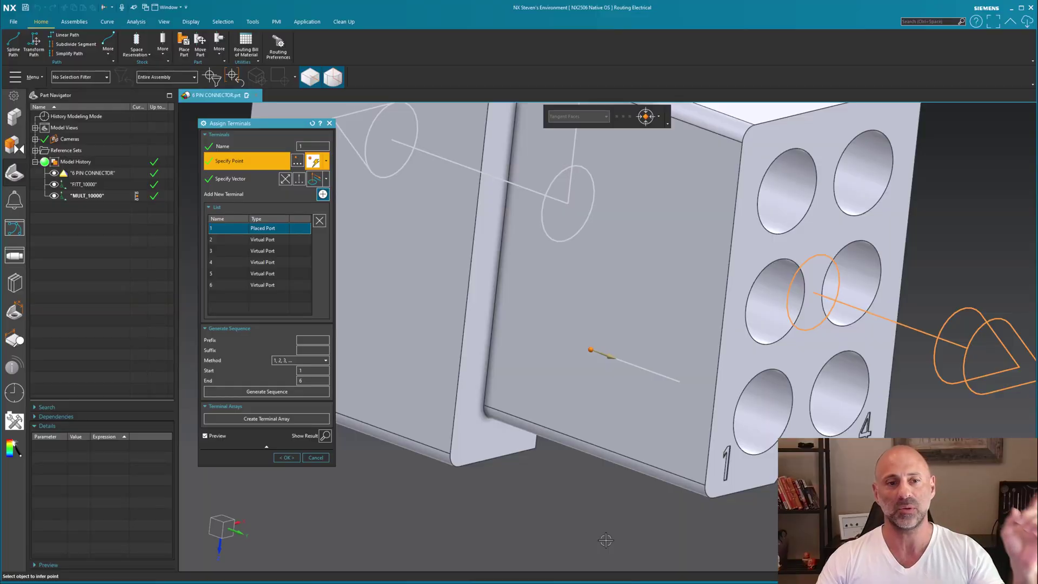
{"action": "left_click", "coordinate": [285, 179]}
{"action": "middle_click_drag", "start_coordinate": [544, 507], "coordinate": [564, 534]}
{"action": "key", "text": "F8"}
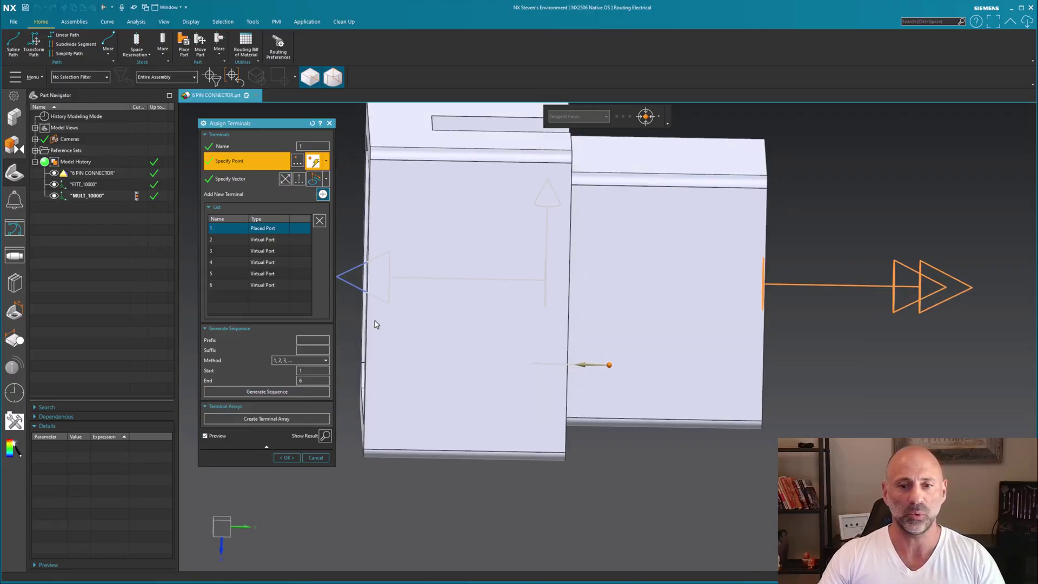
{"action": "middle_click_drag", "start_coordinate": [377, 325], "coordinate": [398, 450]}
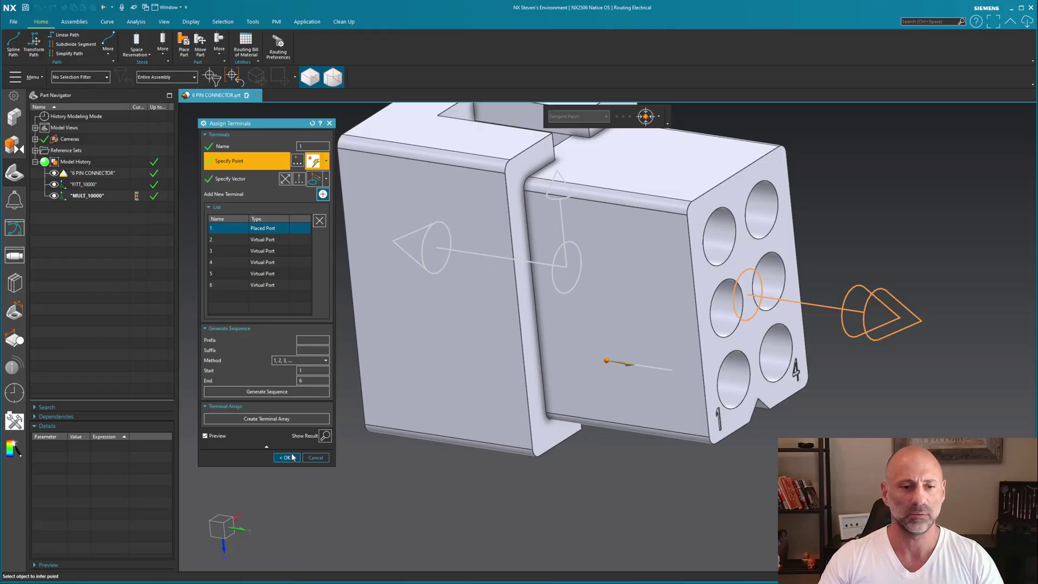
Place terminals 2 and 3 at the inner edge centres of the middle and top holes above the hole marked 1.
{"action": "left_click", "coordinate": [271, 240]}
{"action": "middle_click_drag", "start_coordinate": [487, 325], "coordinate": [630, 325]}
{"action": "left_click", "coordinate": [629, 323]}
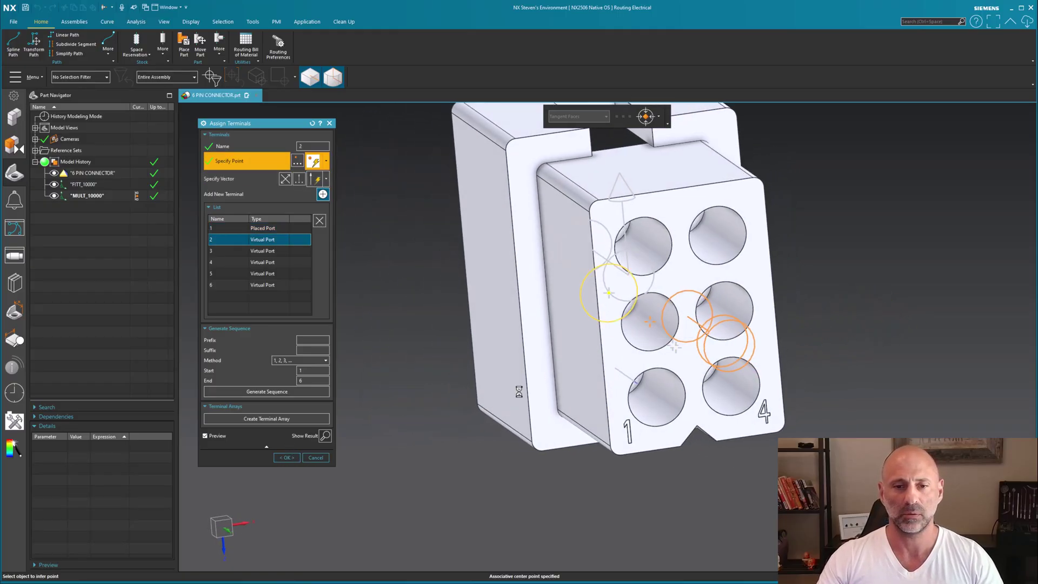
{"action": "left_click", "coordinate": [269, 251]}
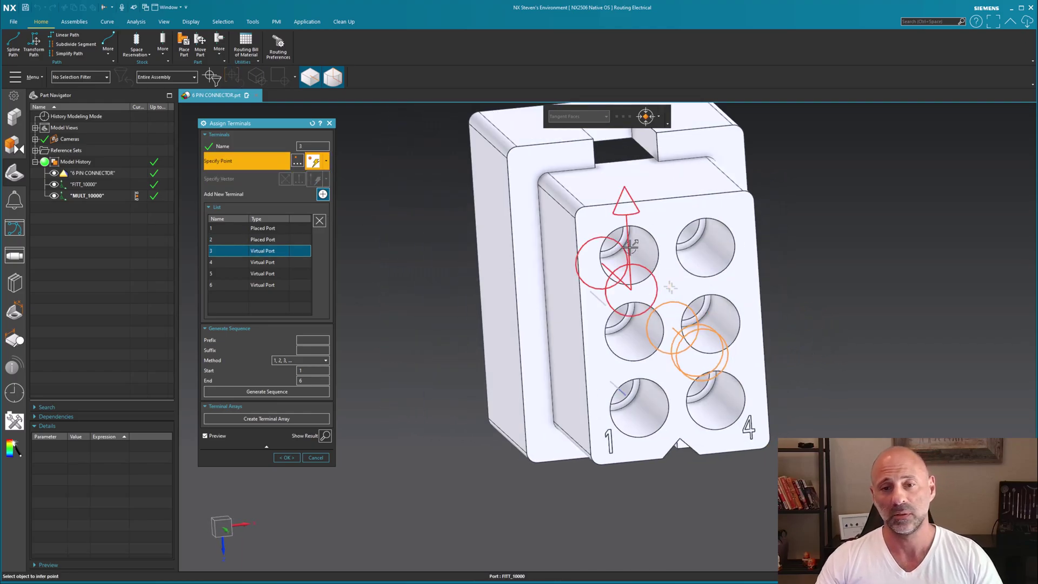
{"action": "scroll", "coordinate": [630, 246], "scroll_direction": "up", "scroll_amount": 4}
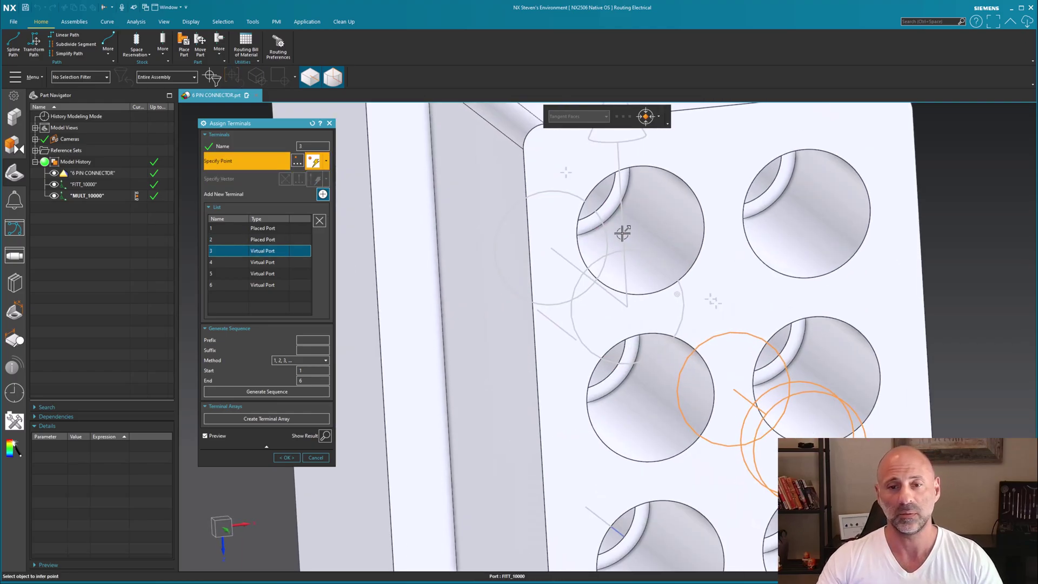
{"action": "left_click", "coordinate": [628, 184]}
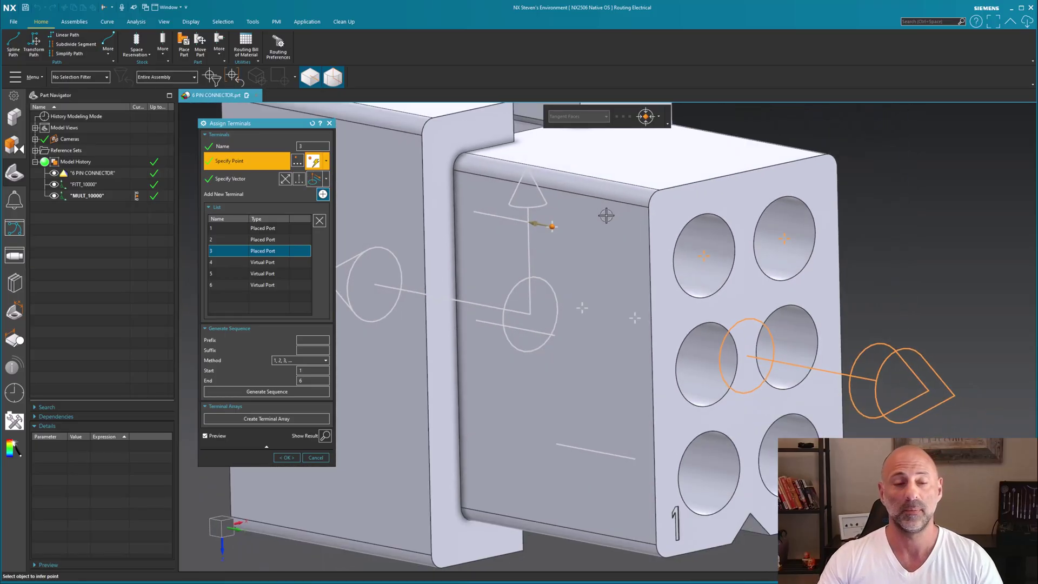
Place terminals 4, 5 and 6 at the inner edge centres of the bottom, middle and top holes in the column marked 4, and accept the terminals.
{"action": "left_click", "coordinate": [264, 262]}
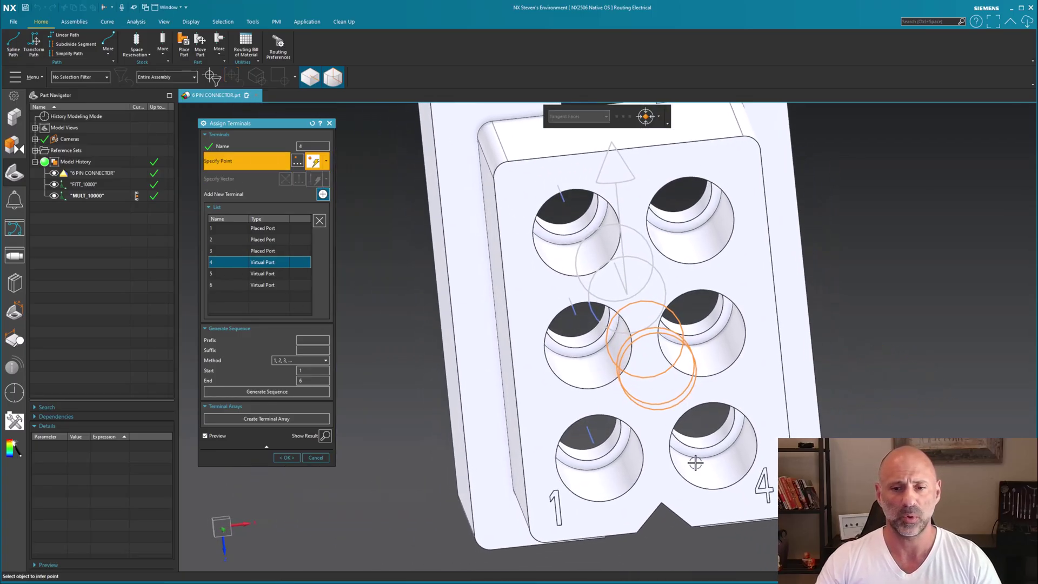
{"action": "left_click", "coordinate": [708, 459]}
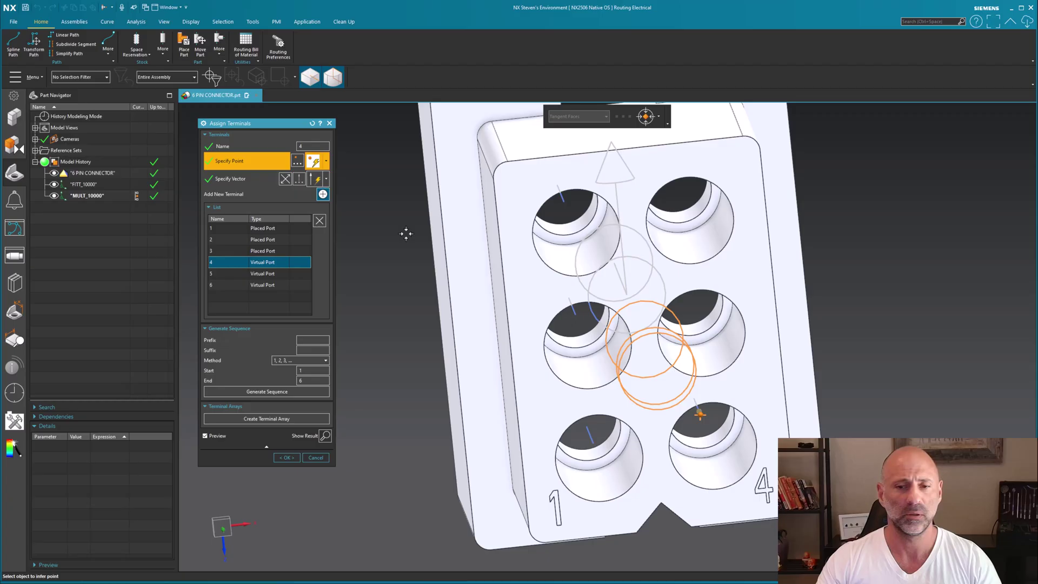
{"action": "left_click", "coordinate": [272, 274]}
{"action": "left_click", "coordinate": [713, 340]}
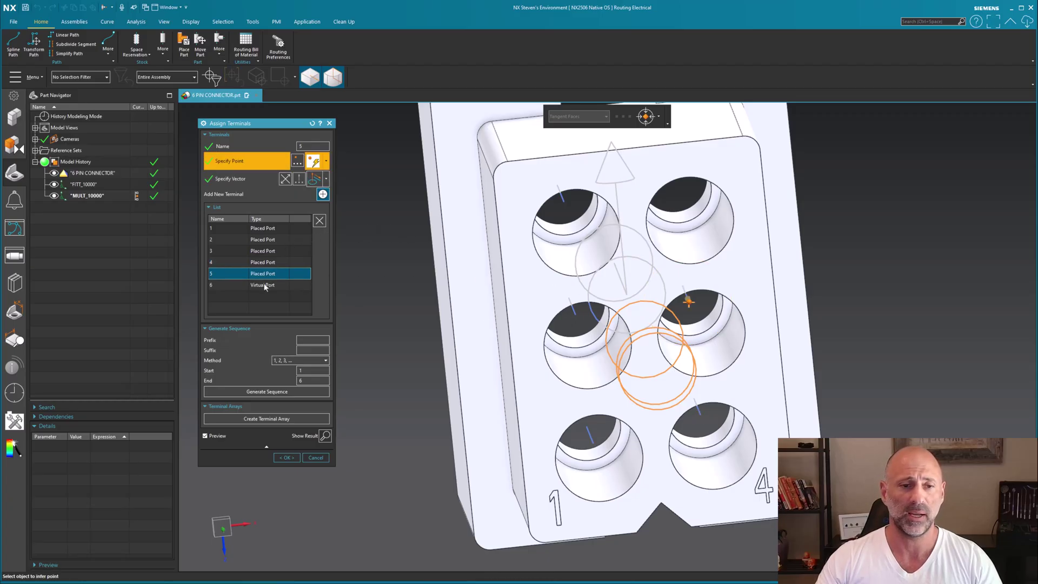
{"action": "left_click", "coordinate": [266, 285]}
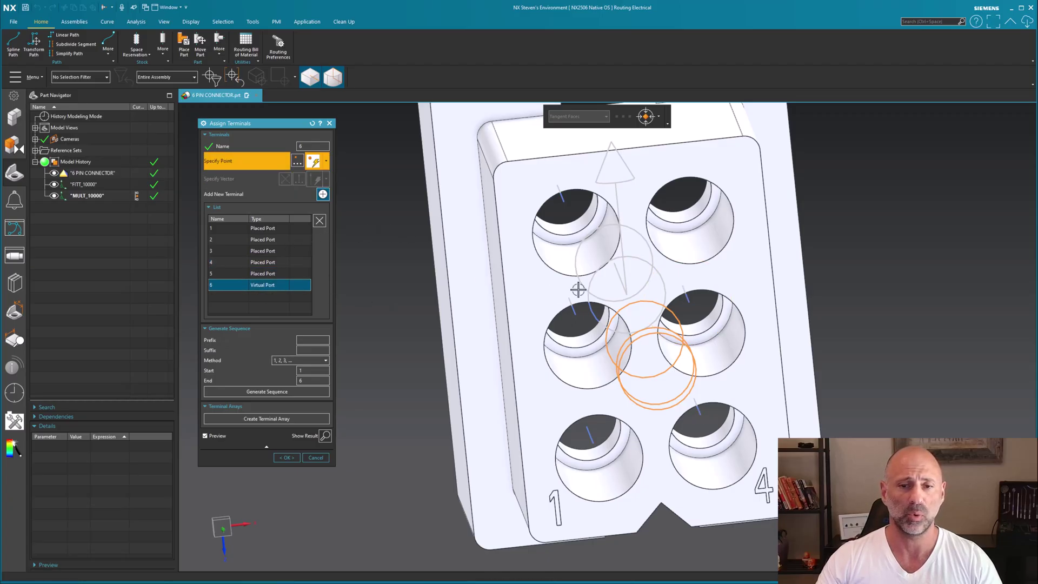
{"action": "left_click", "coordinate": [702, 227]}
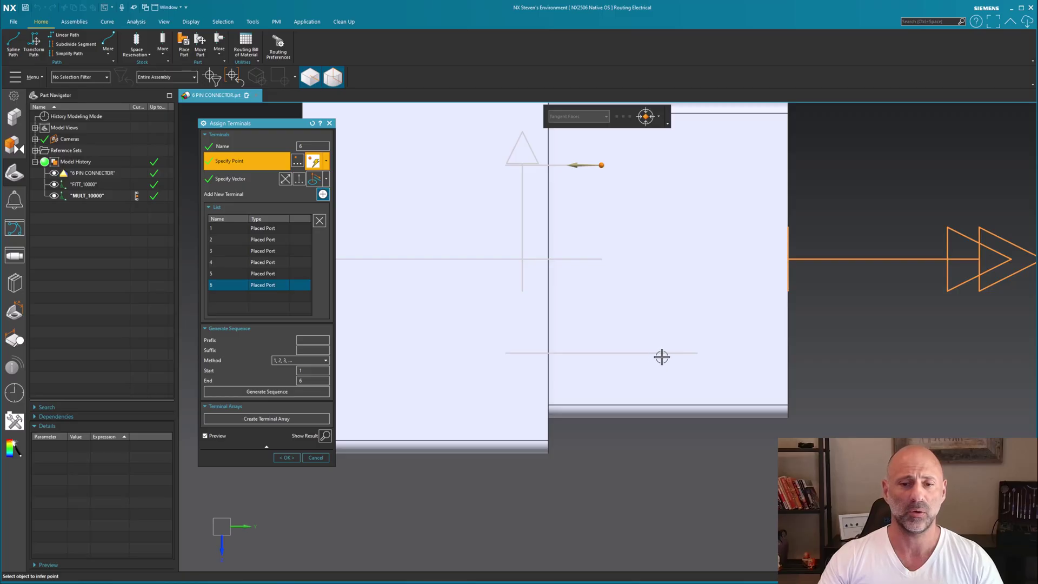
{"action": "left_click", "coordinate": [257, 228]}
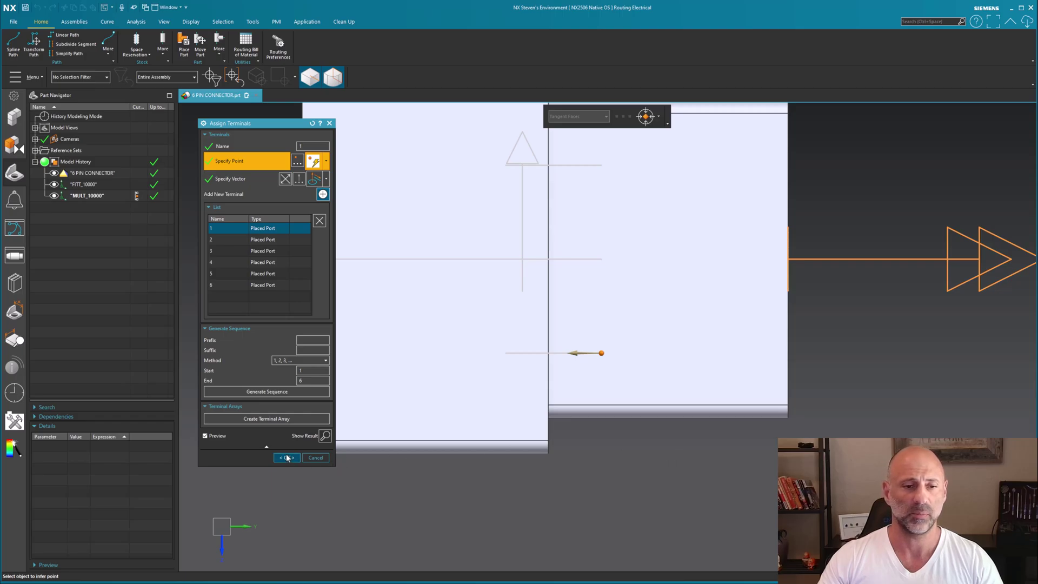
{"action": "left_click", "coordinate": [287, 457]}
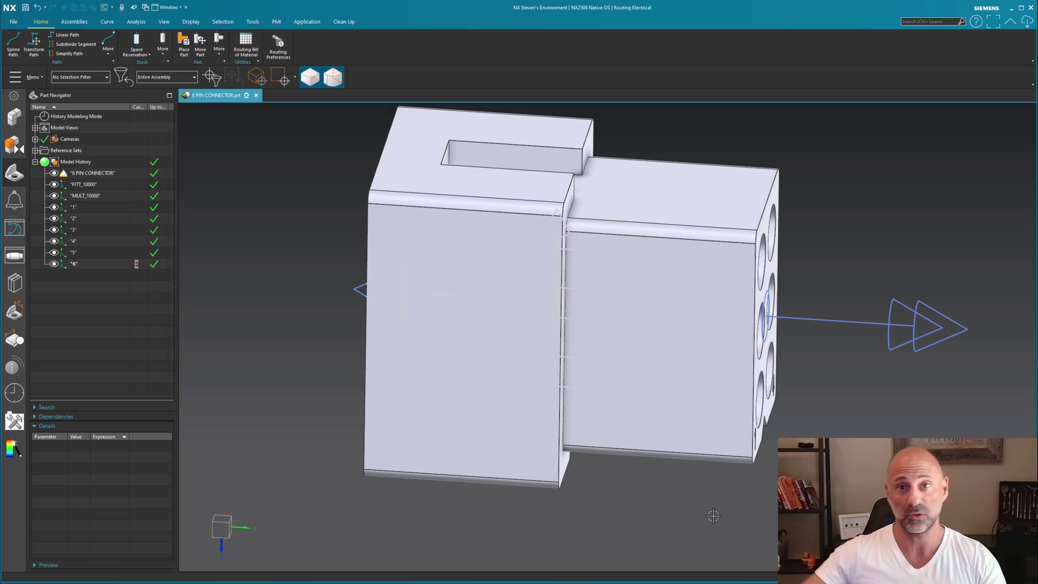
Examine the connector's ports from several sides and highlight terminals 2 to 5 one by one in the model history.
{"action": "middle_click_drag", "start_coordinate": [713, 516], "coordinate": [660, 287]}
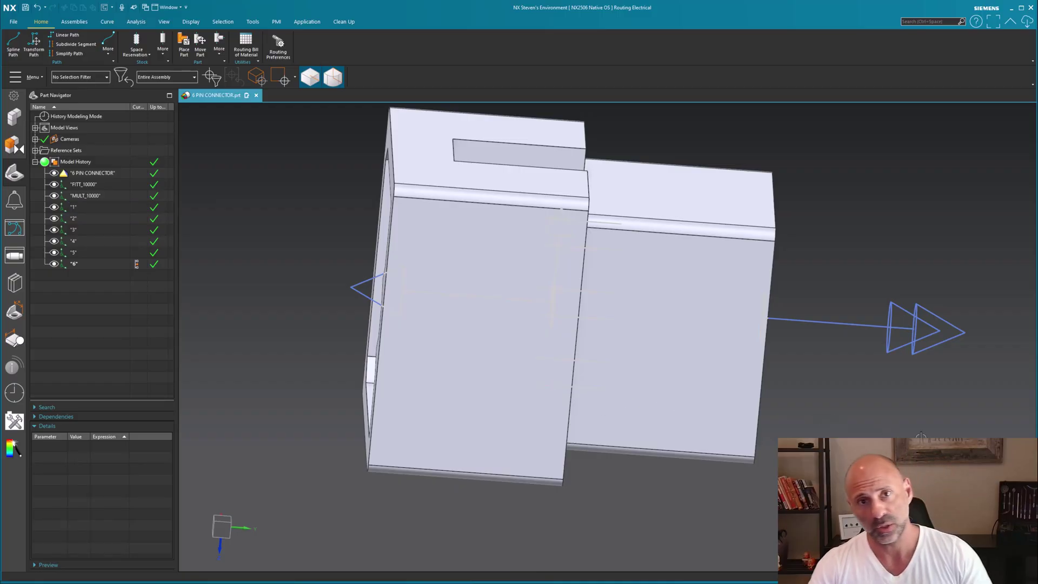
{"action": "middle_click_drag", "start_coordinate": [921, 436], "coordinate": [643, 406]}
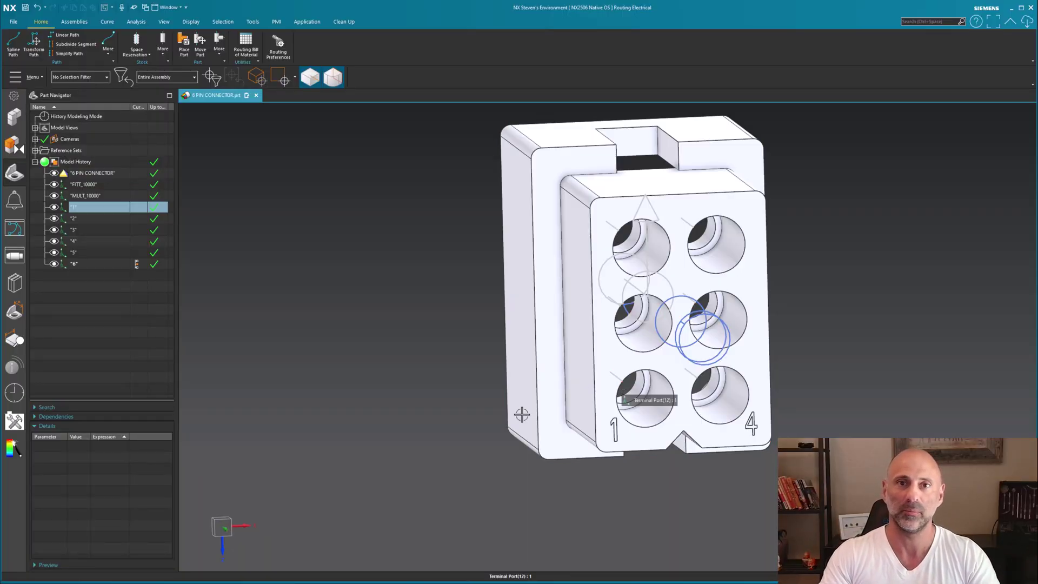
{"action": "middle_click_drag", "start_coordinate": [530, 420], "coordinate": [434, 444]}
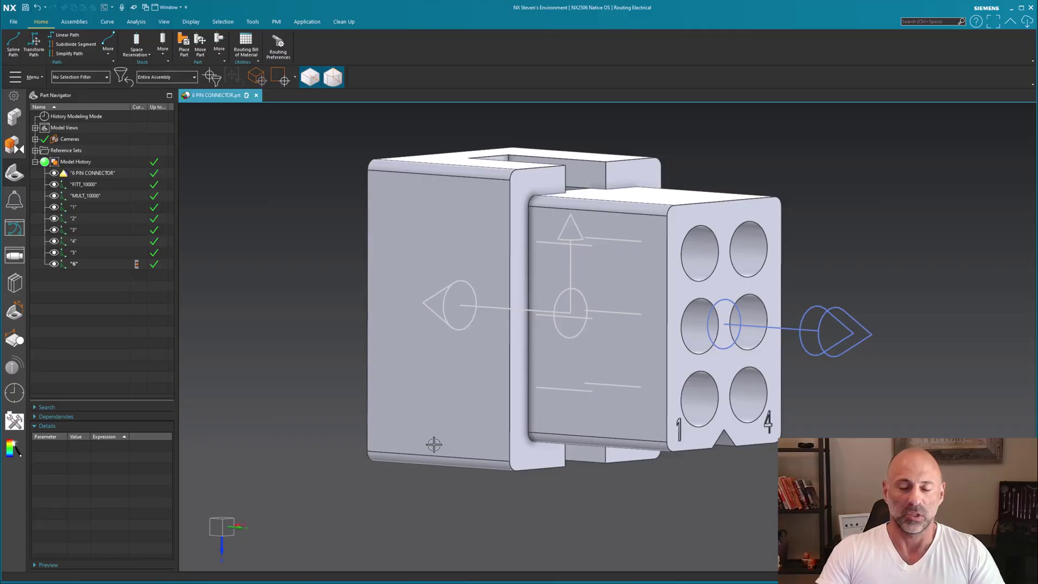
{"action": "middle_click_drag", "start_coordinate": [434, 445], "coordinate": [904, 297]}
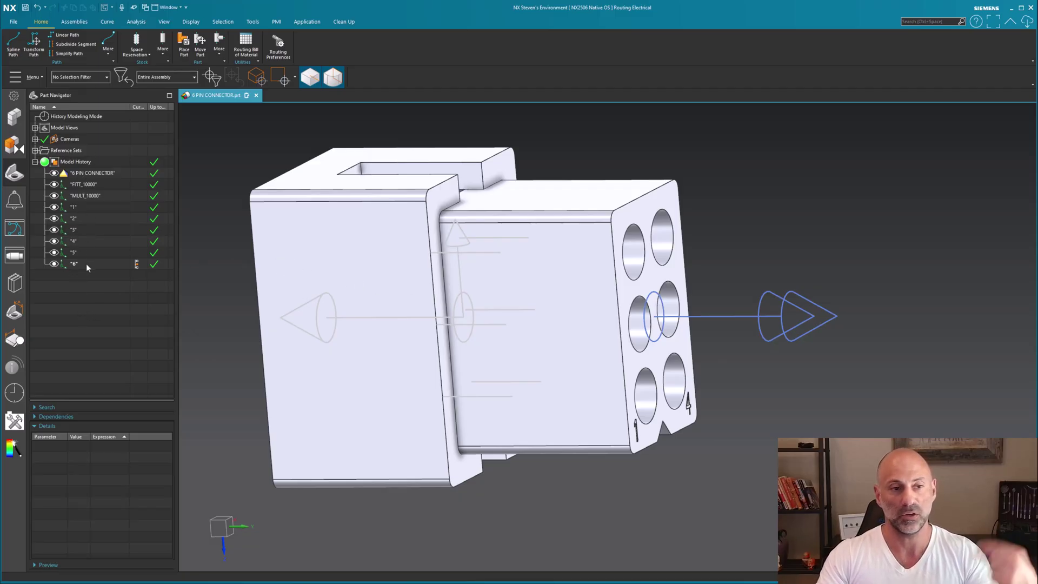
{"action": "left_click", "coordinate": [88, 216]}
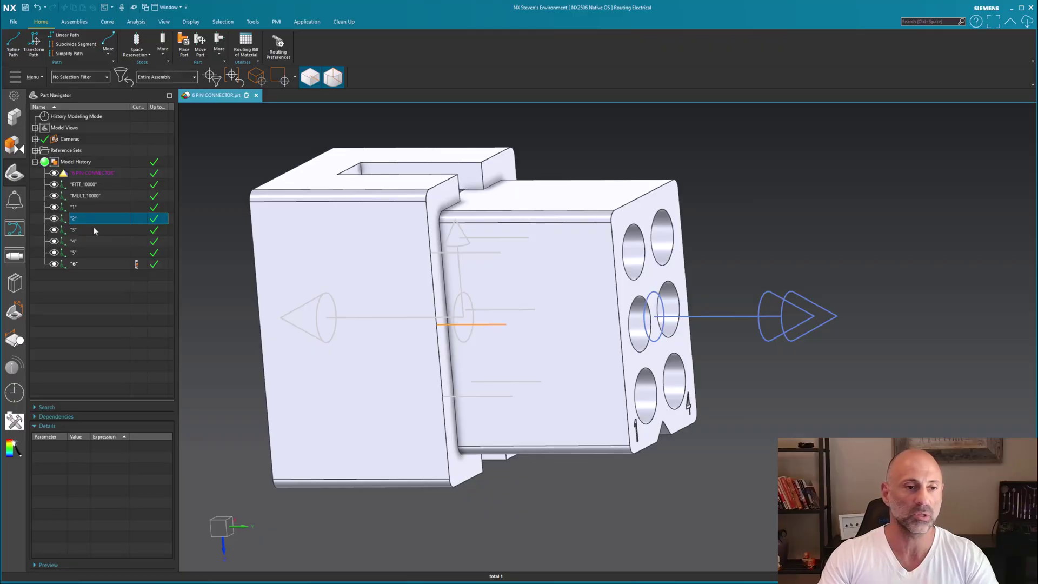
{"action": "left_click", "coordinate": [92, 231]}
{"action": "left_click", "coordinate": [92, 240]}
{"action": "left_click", "coordinate": [91, 253]}
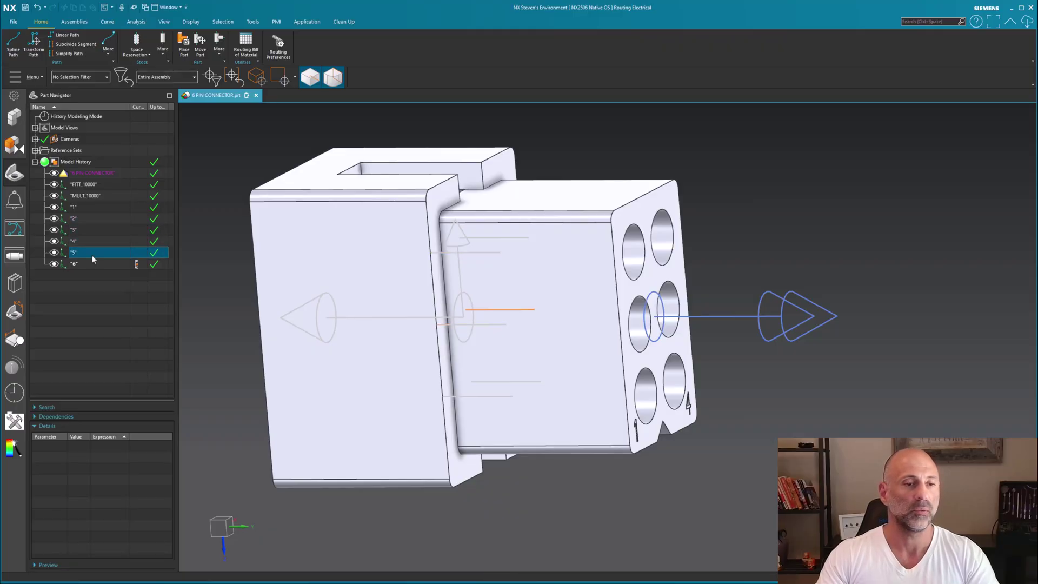
{"action": "left_click", "coordinate": [235, 168]}
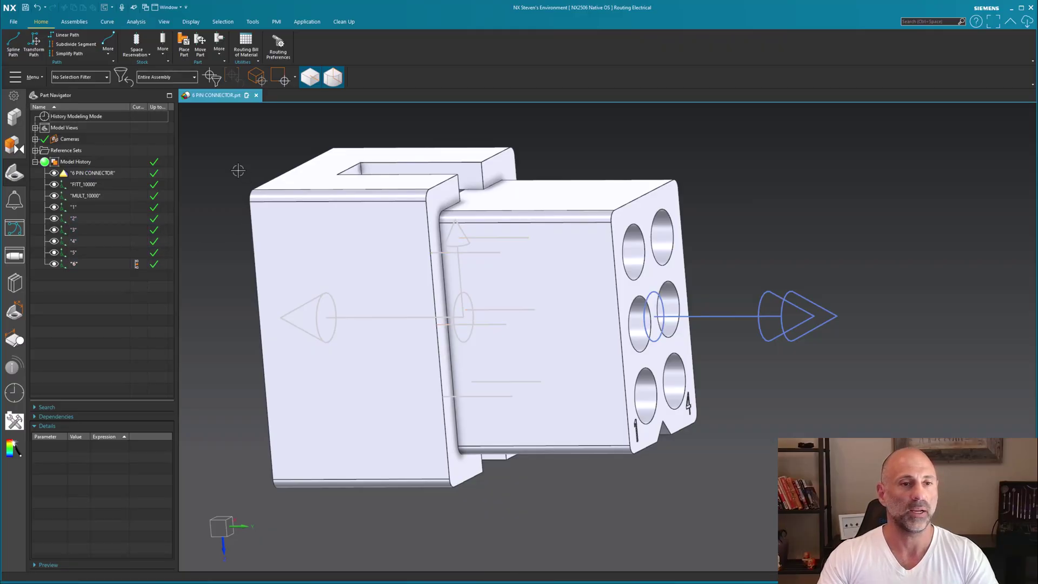
Reopen the part qualification and expand the fitting and multi ports down to the terminals under MULT_10000.
{"action": "left_click", "coordinate": [225, 57]}
{"action": "left_click", "coordinate": [339, 81]}
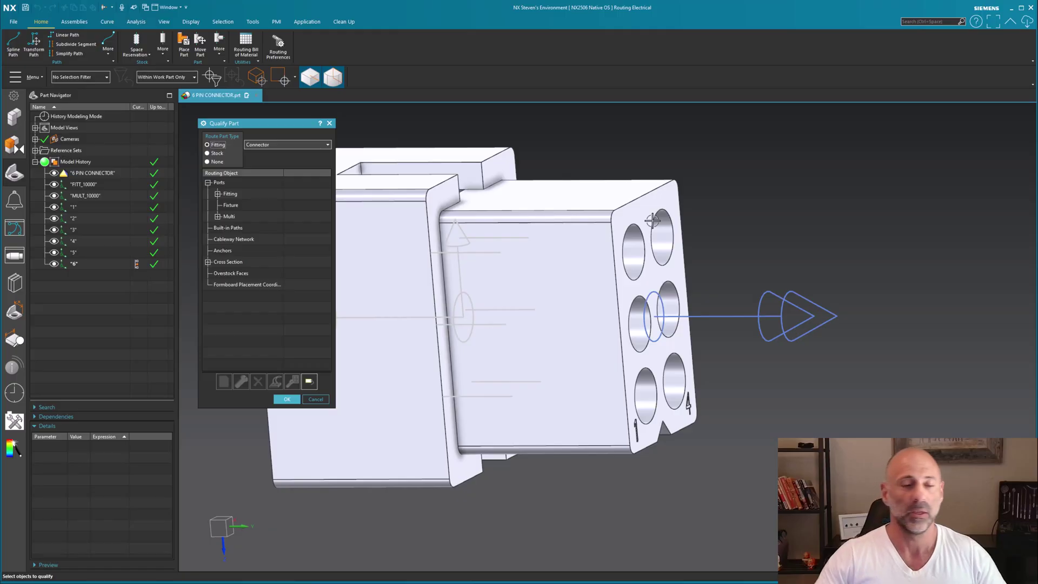
{"action": "left_click", "coordinate": [217, 195]}
{"action": "left_click", "coordinate": [218, 228]}
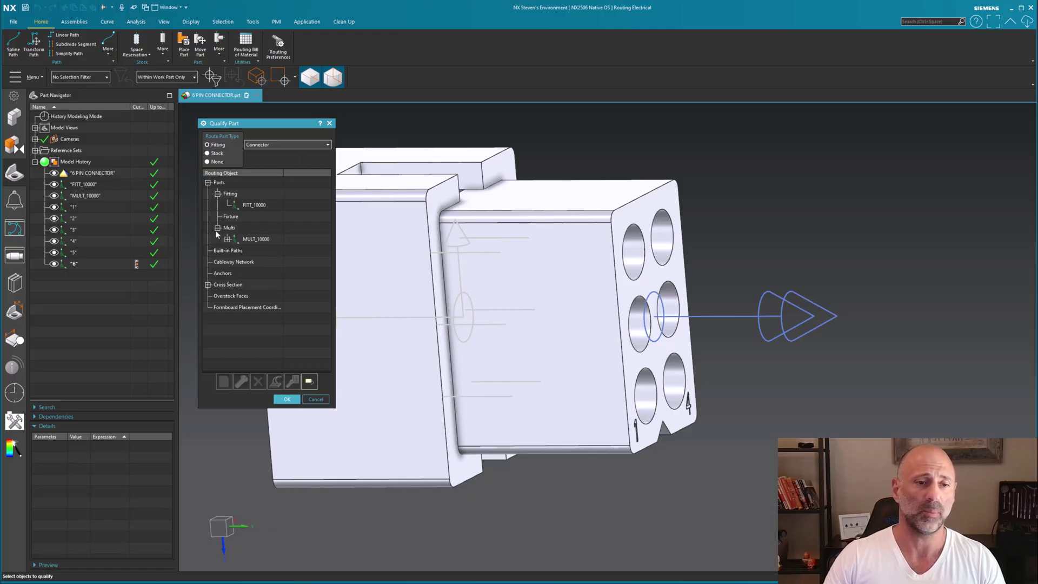
{"action": "left_click", "coordinate": [227, 239]}
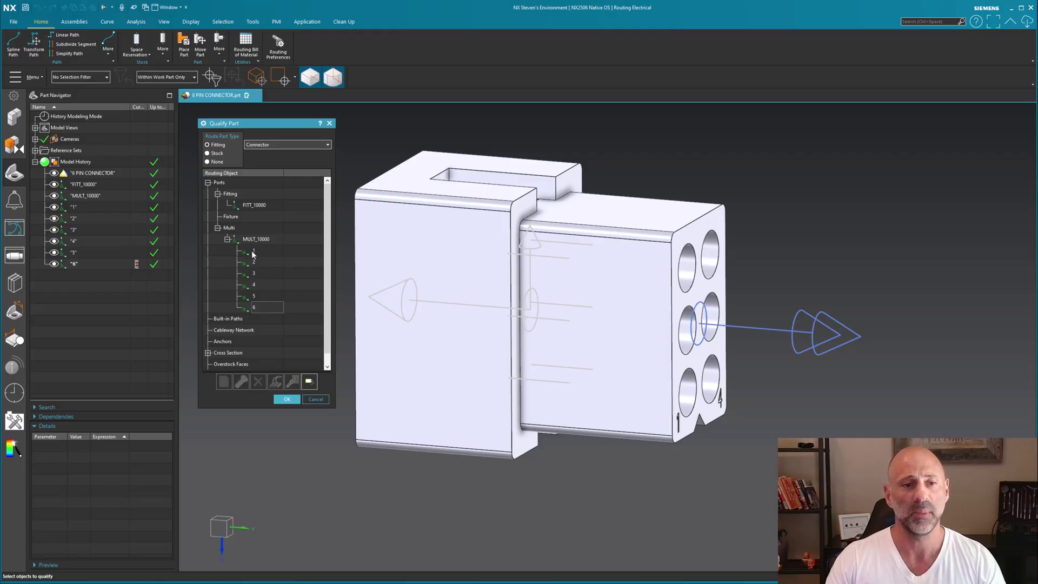
Open the multi port MULT_10000 for editing, review its port name and settings, and accept it without changes.
{"action": "left_click", "coordinate": [270, 241]}
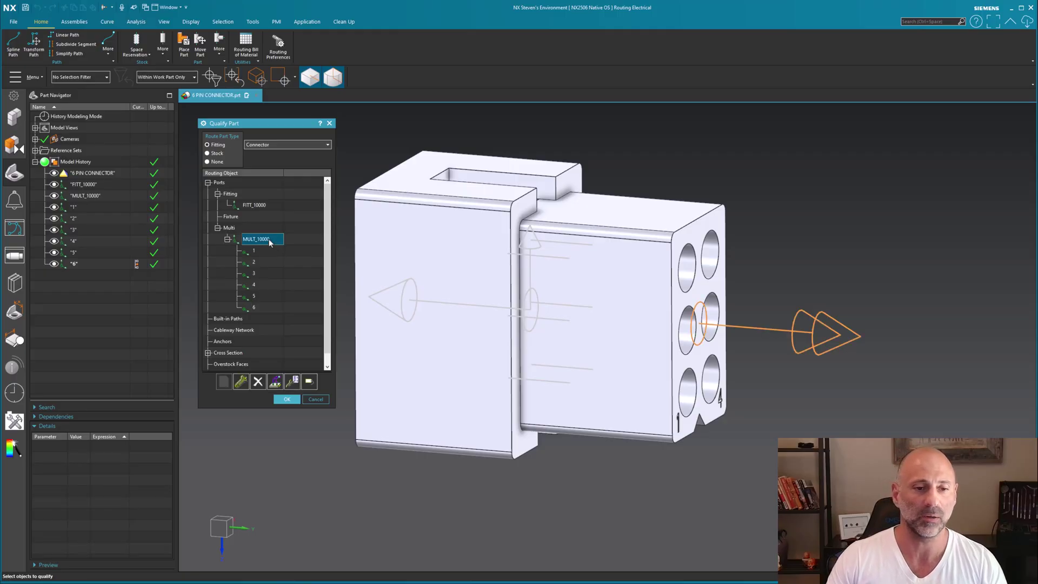
{"action": "right_click", "coordinate": [270, 241]}
{"action": "left_click", "coordinate": [294, 247]}
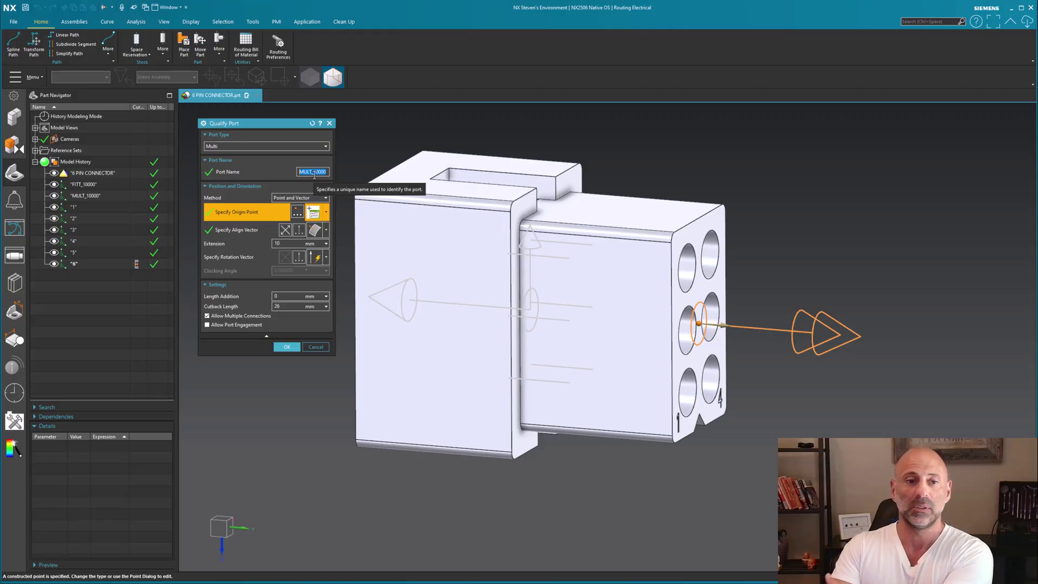
{"action": "left_click", "coordinate": [286, 346]}
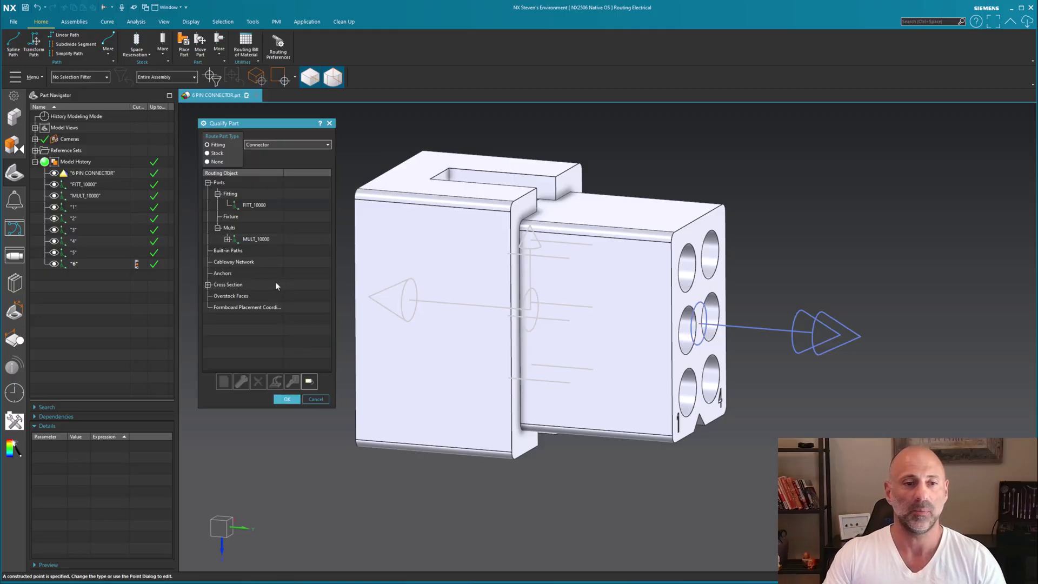
Expand MULT_10000 again, compare terminal 1 with its parent multi port, and accept the part qualification.
{"action": "left_click", "coordinate": [227, 239]}
{"action": "left_click", "coordinate": [256, 255]}
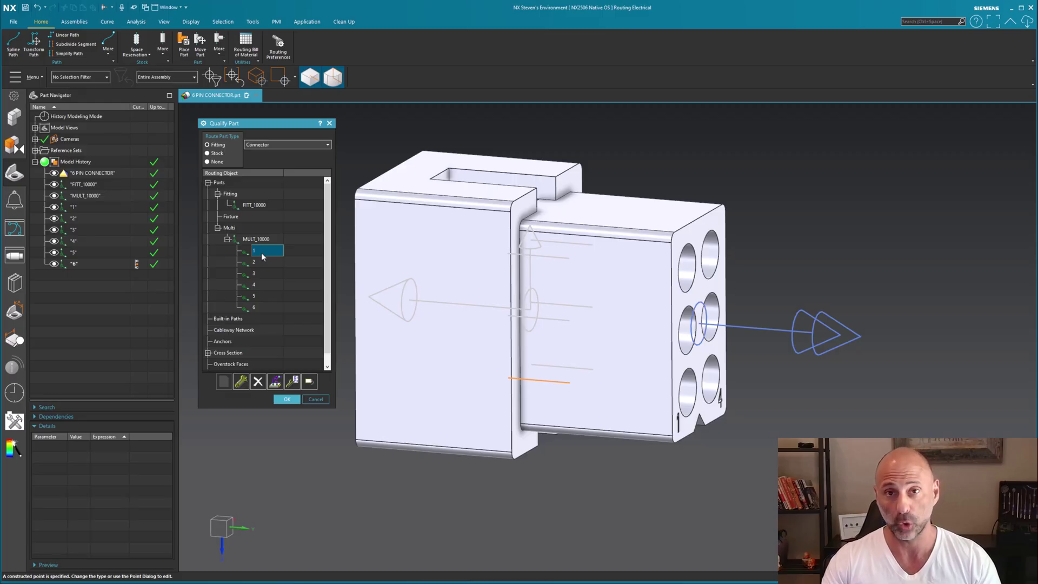
{"action": "left_click", "coordinate": [266, 239]}
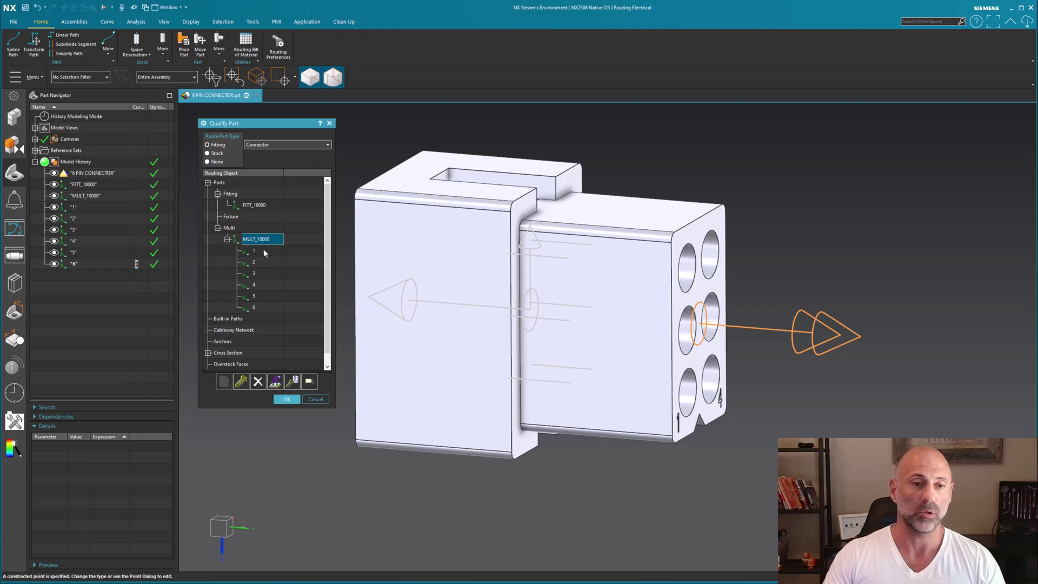
{"action": "left_click", "coordinate": [265, 252]}
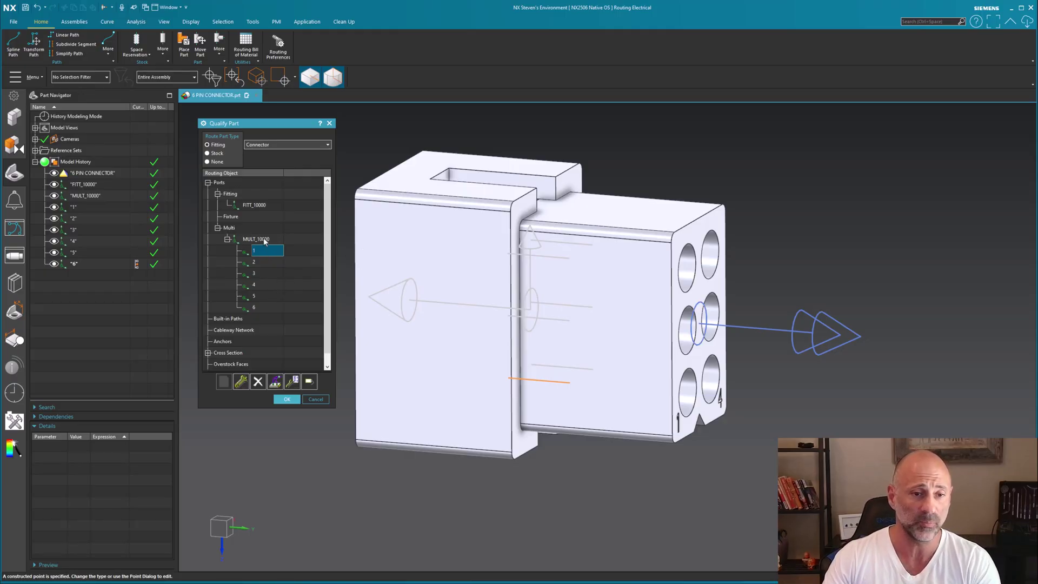
{"action": "left_click", "coordinate": [287, 399]}
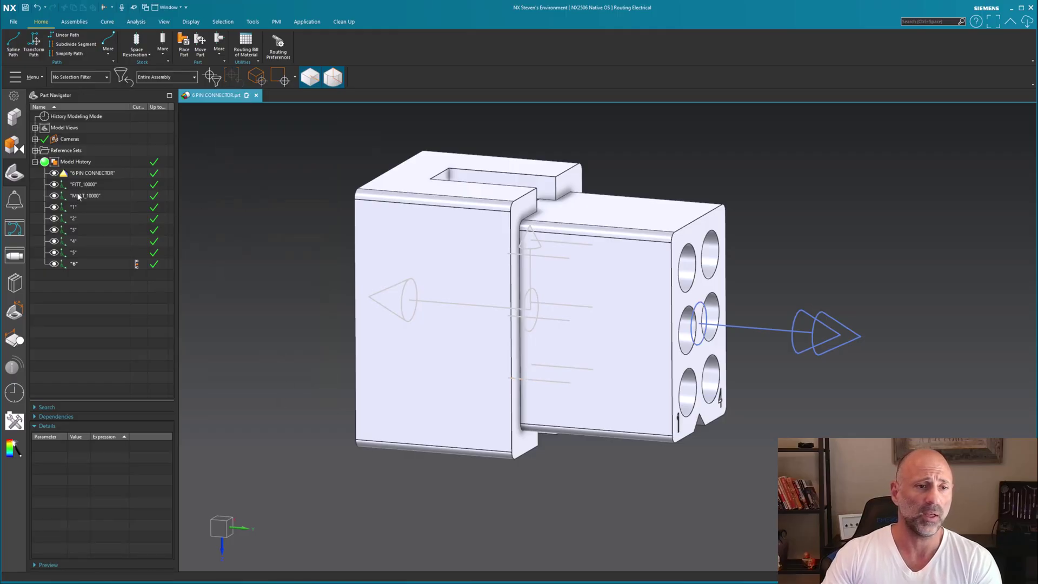
Reopen the part qualification and open the object characteristics of the multi port MULT_10000.
{"action": "left_click", "coordinate": [219, 47]}
{"action": "left_click", "coordinate": [332, 81]}
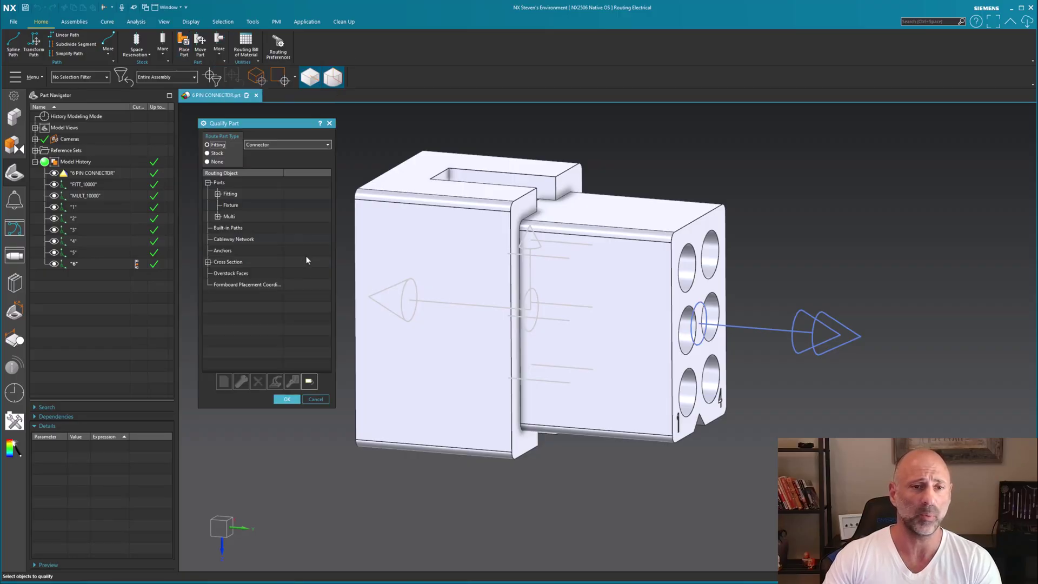
{"action": "left_click", "coordinate": [243, 217]}
{"action": "right_click", "coordinate": [242, 219]}
{"action": "left_click", "coordinate": [264, 226]}
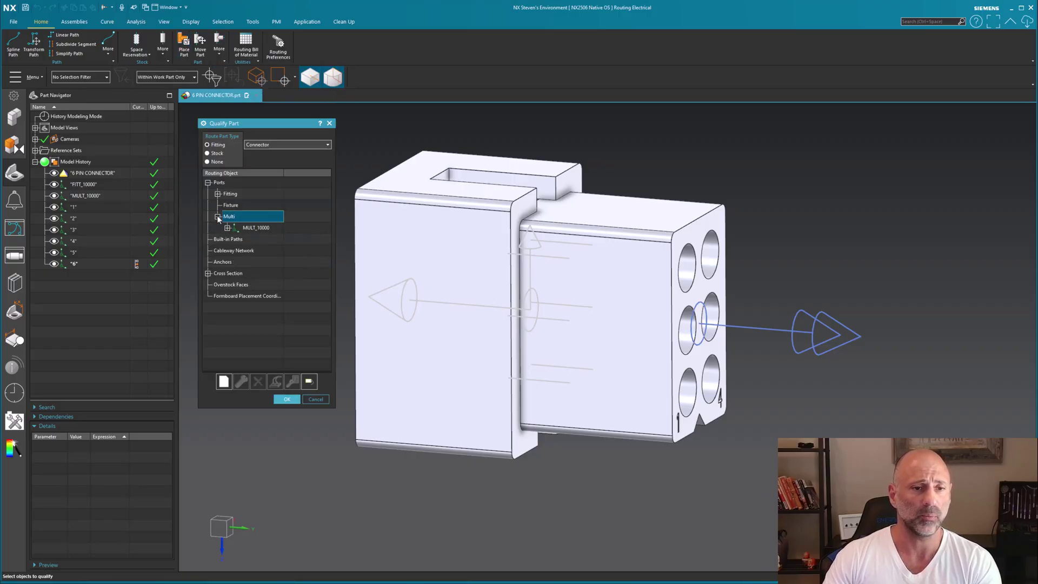
{"action": "right_click", "coordinate": [254, 228]}
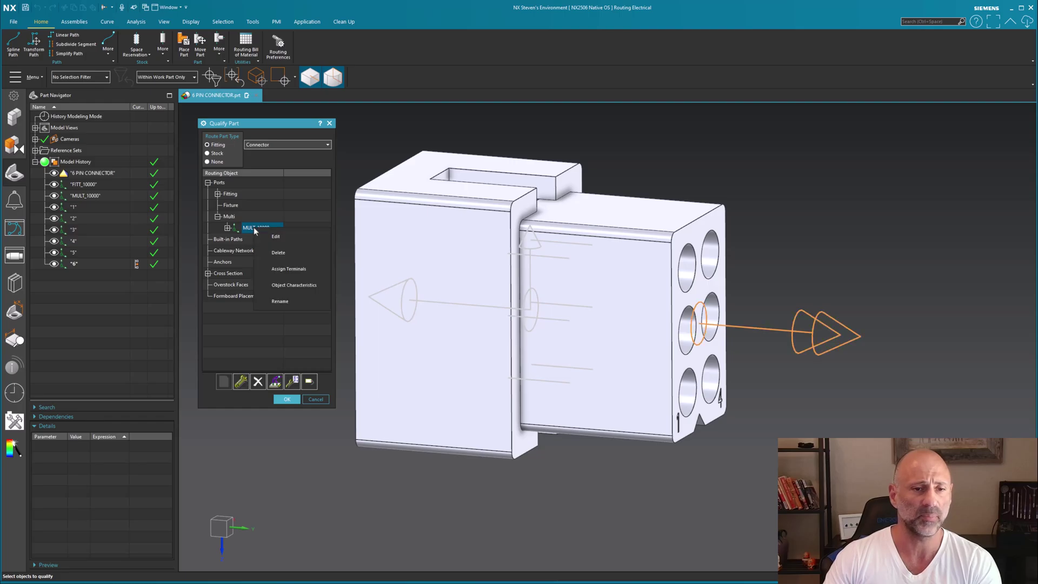
{"action": "left_click", "coordinate": [302, 284]}
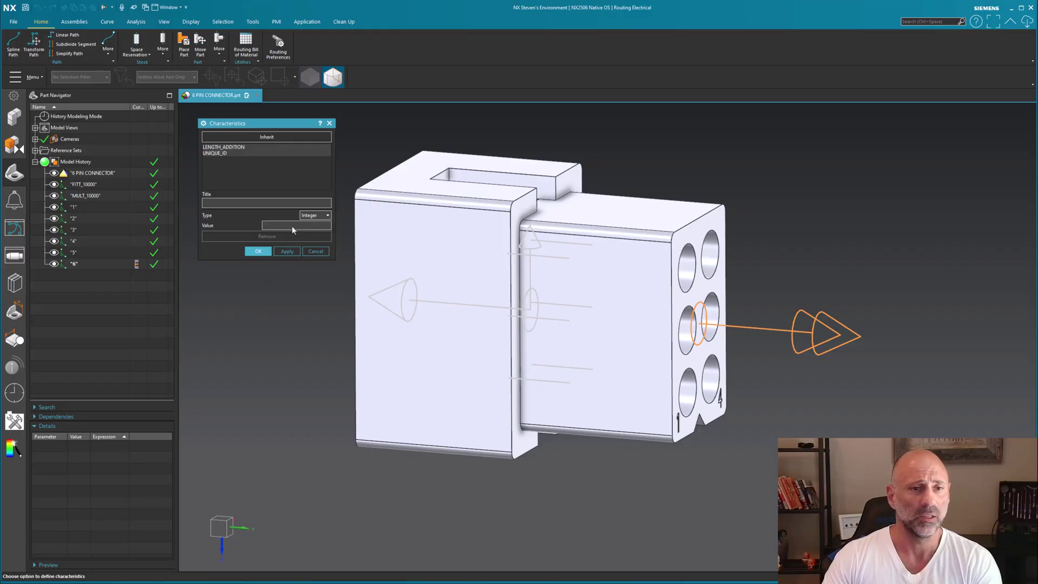
Examine the LENGTH_ADDITION and UNIQUE_ID characteristics and their types, and leave the characteristics without changes.
{"action": "left_click", "coordinate": [232, 147]}
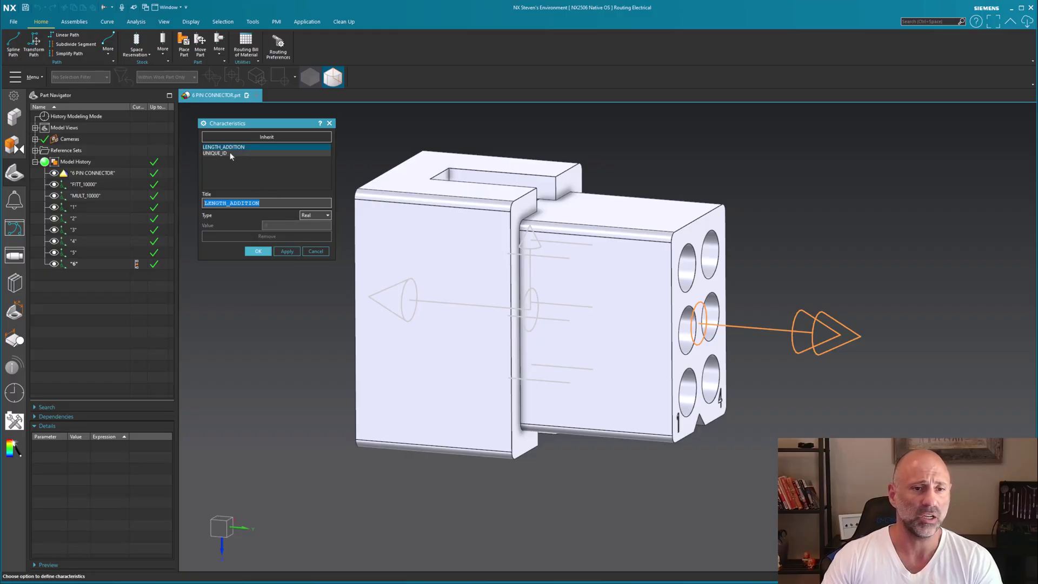
{"action": "left_click", "coordinate": [229, 154]}
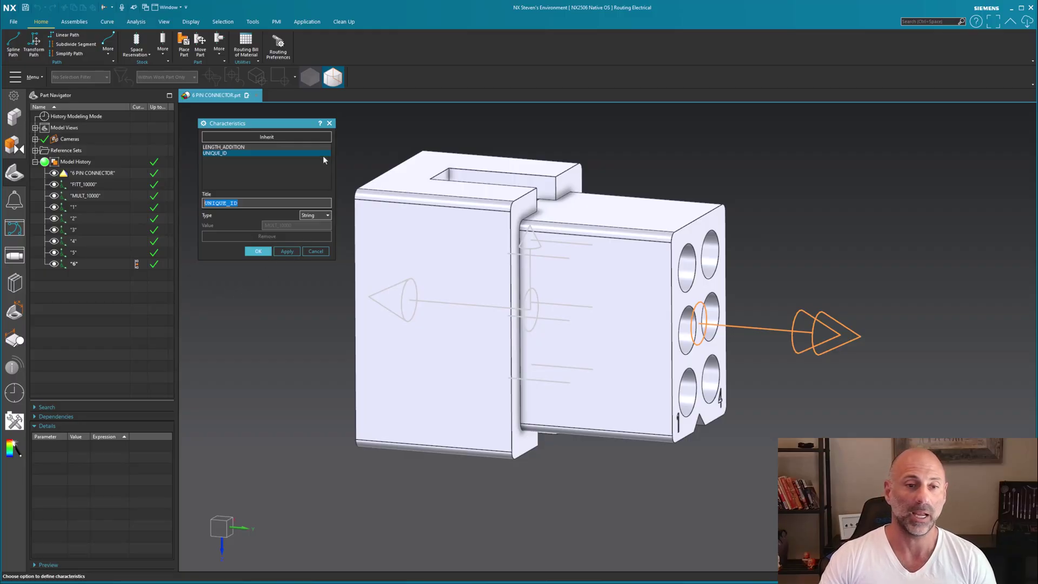
{"action": "left_click", "coordinate": [319, 215]}
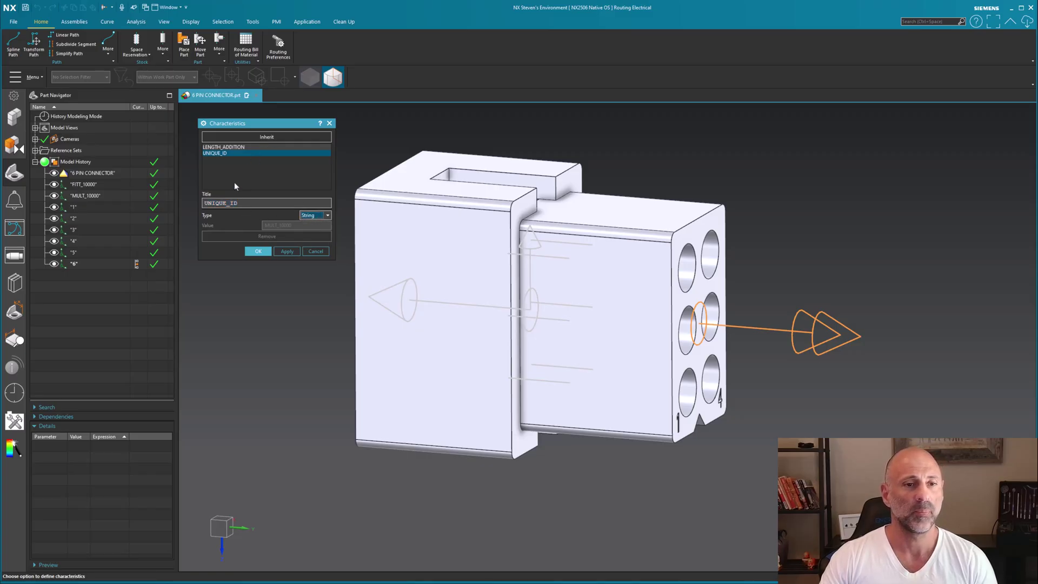
{"action": "left_click", "coordinate": [255, 148]}
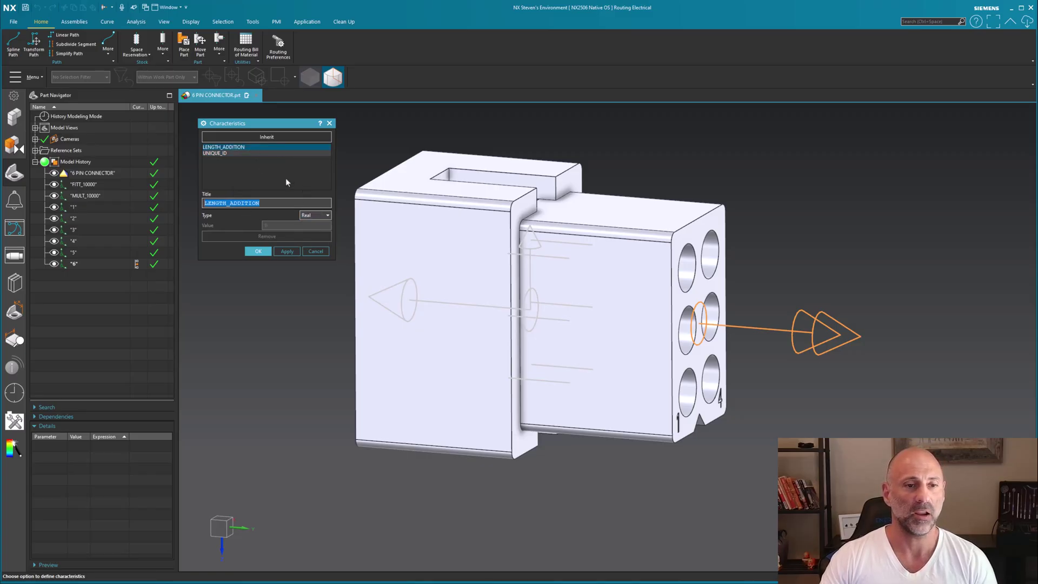
{"action": "left_click", "coordinate": [313, 252]}
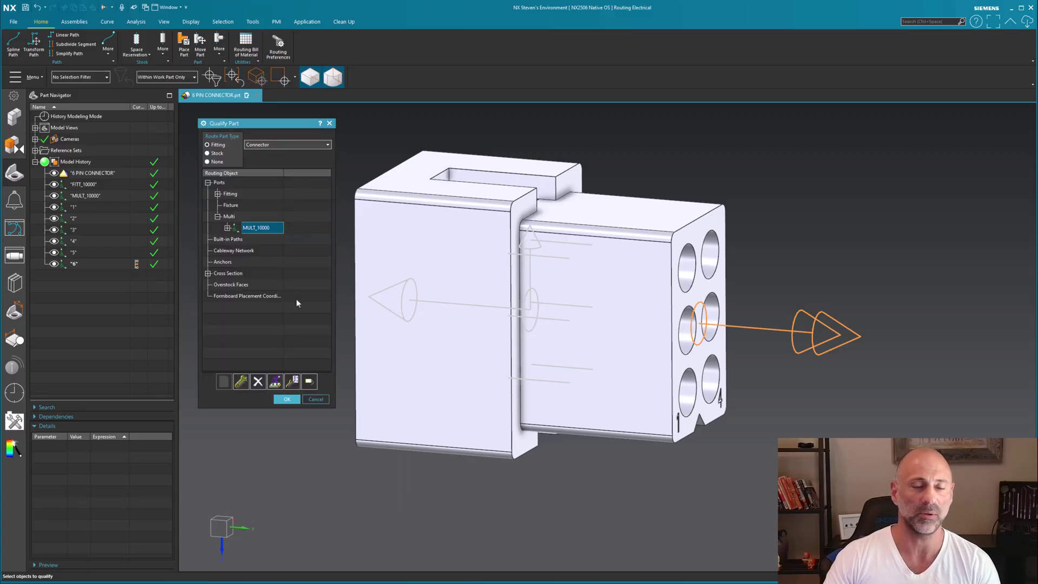